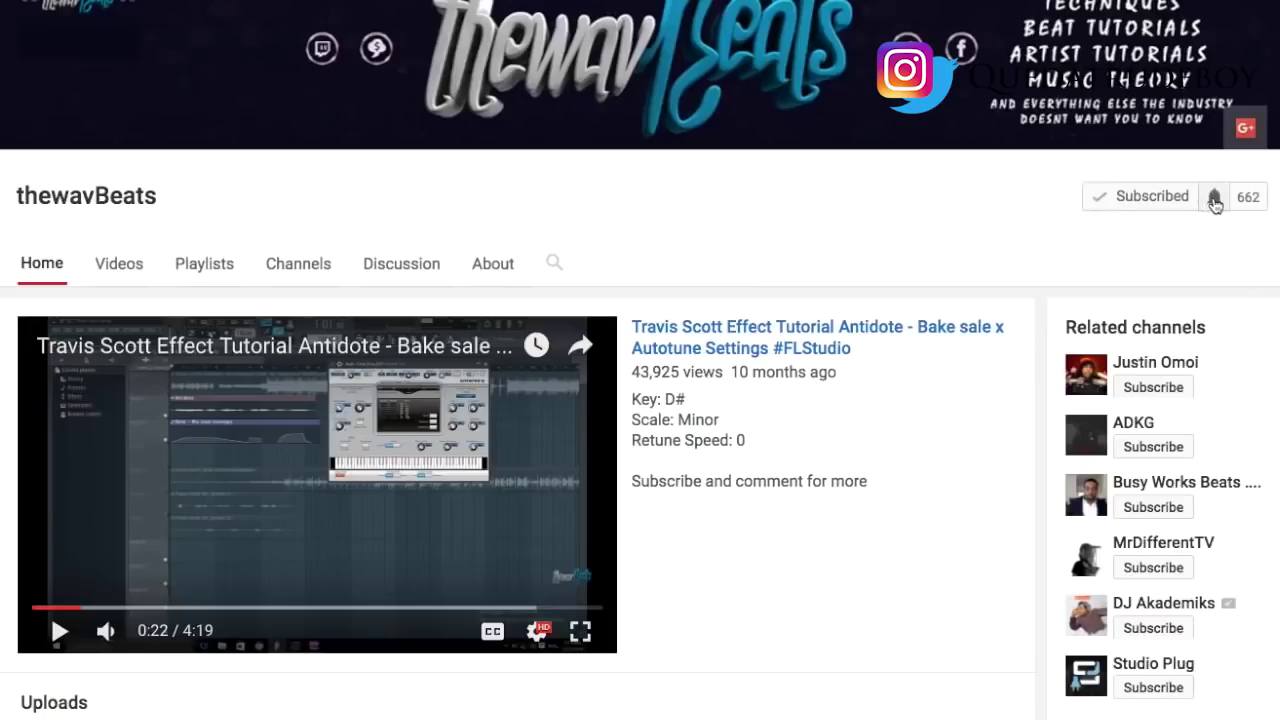
- Open the bell-icon notification settings for the thewavBeats channel, with all notifications on
left_click(1215, 198)
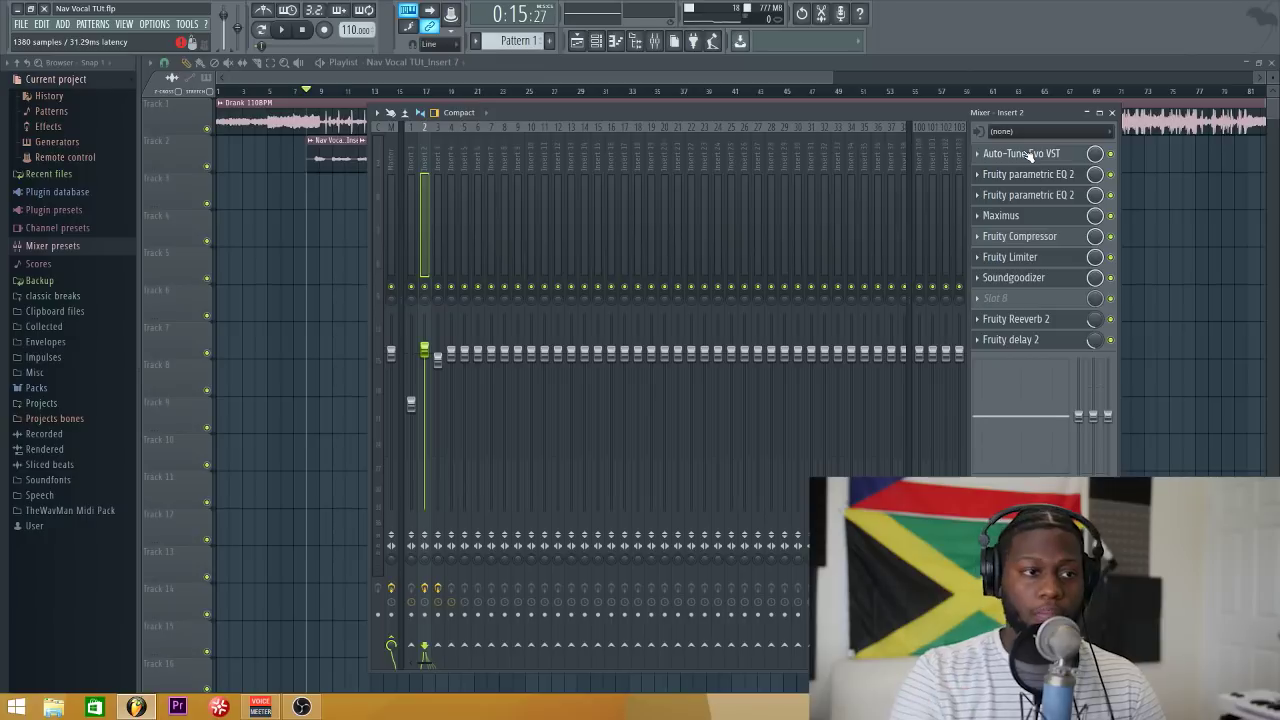
- Open Auto-Tune Evo on Insert 2, move its window higher, and toggle Formant off and back on
left_click(1030, 153)
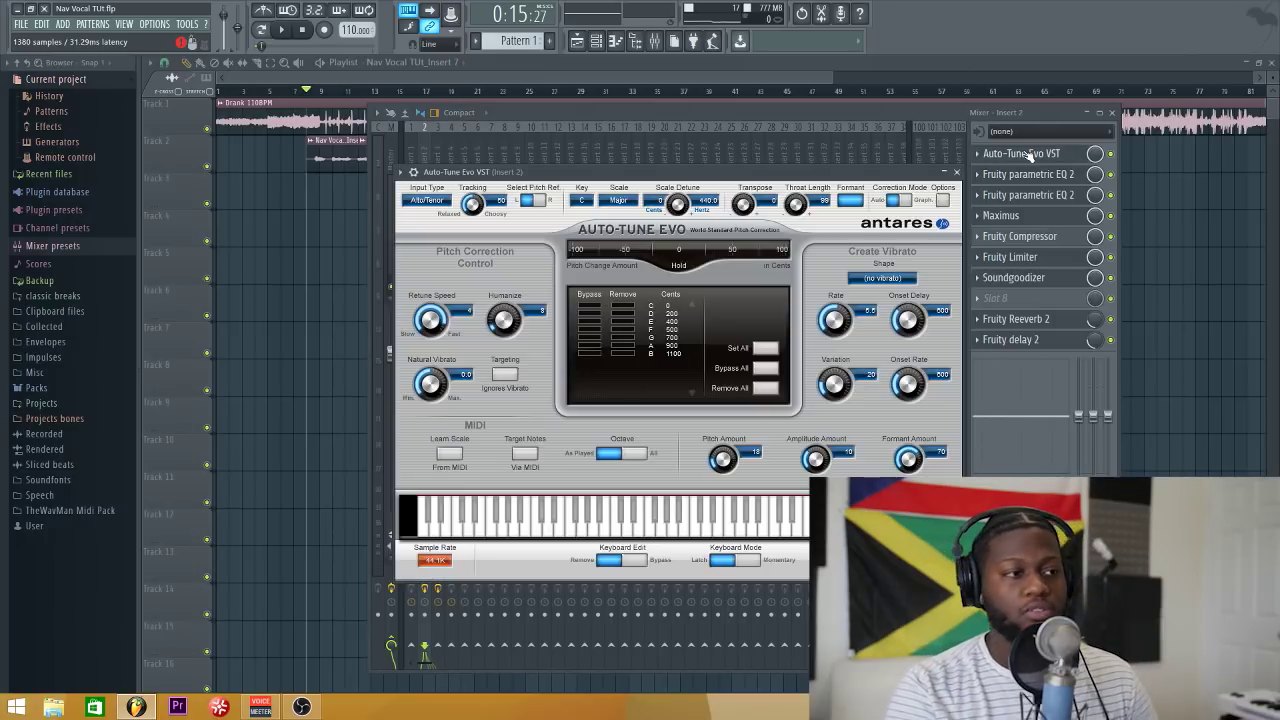
left_click_drag(715, 177, 721, 157)
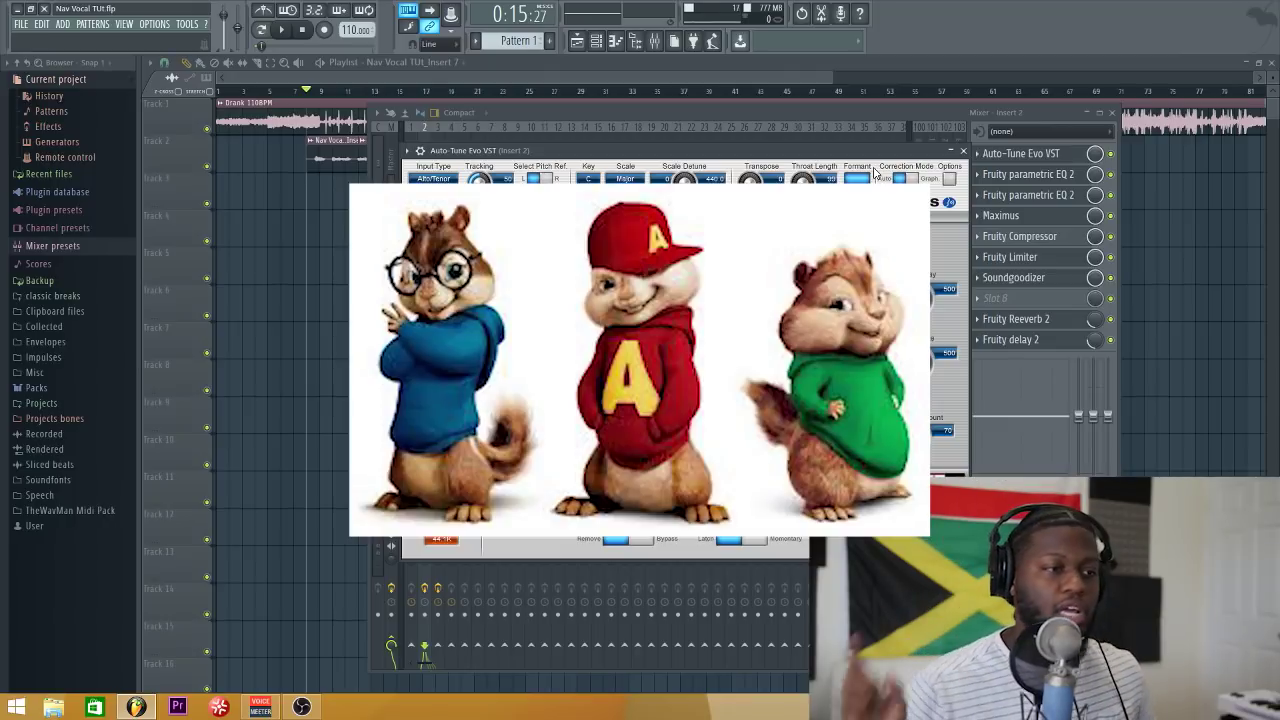
left_click(855, 179)
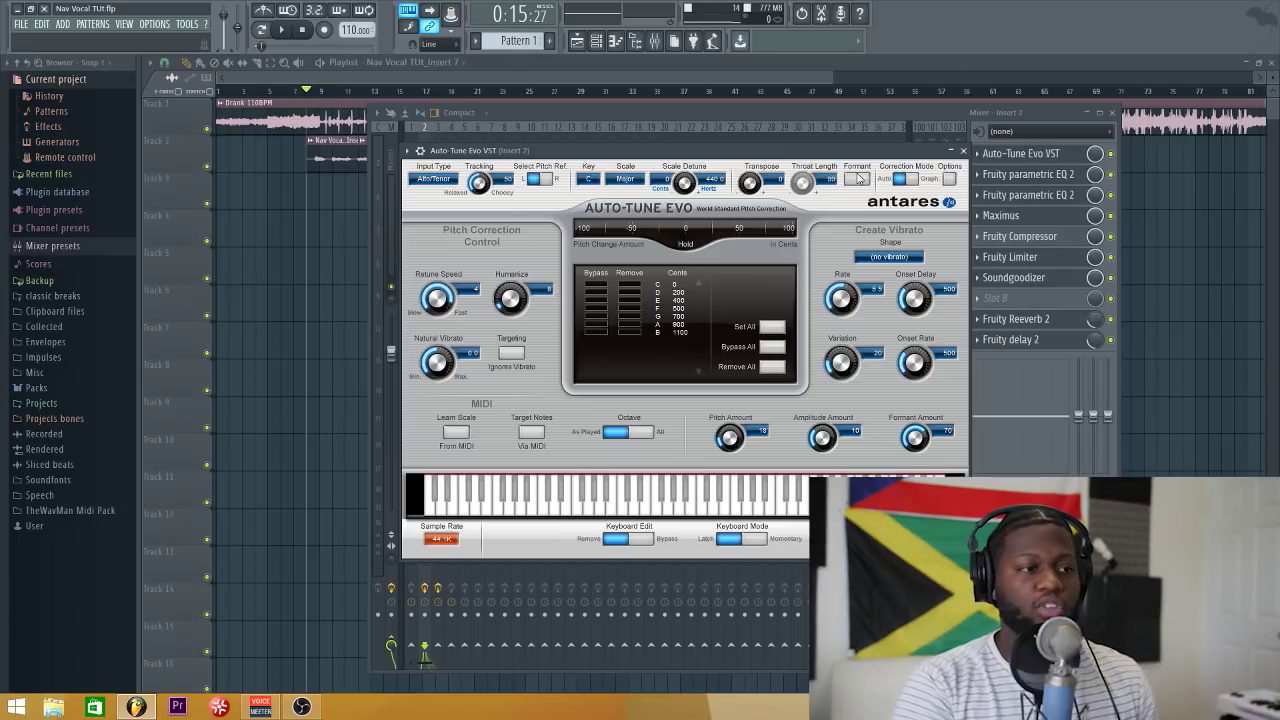
left_click(858, 179)
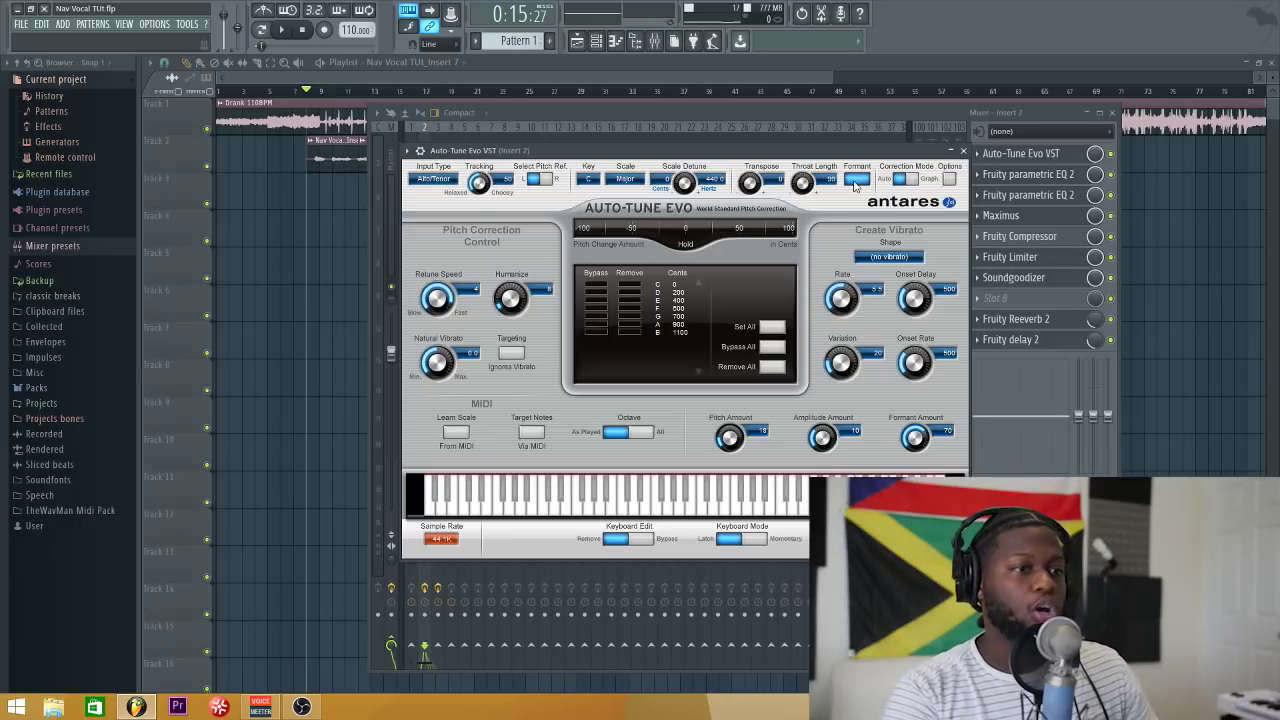
left_click(1111, 155)
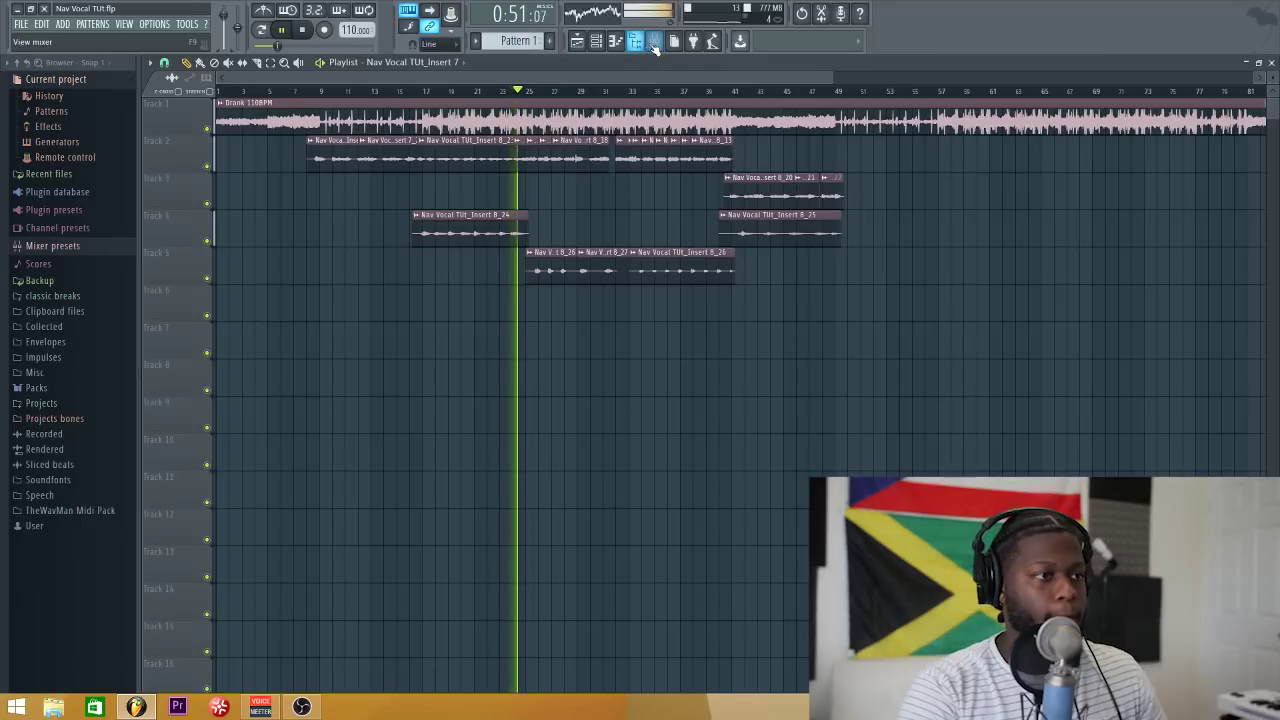
left_click(654, 41)
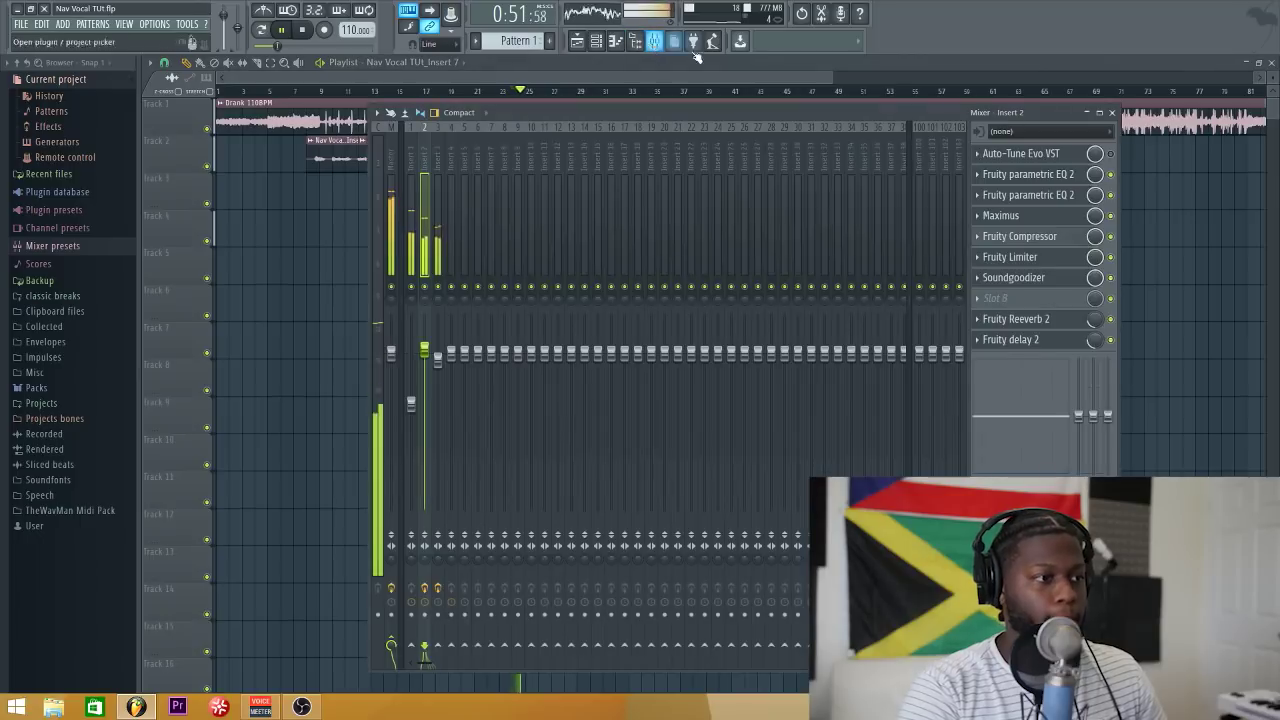
left_click(1112, 155)
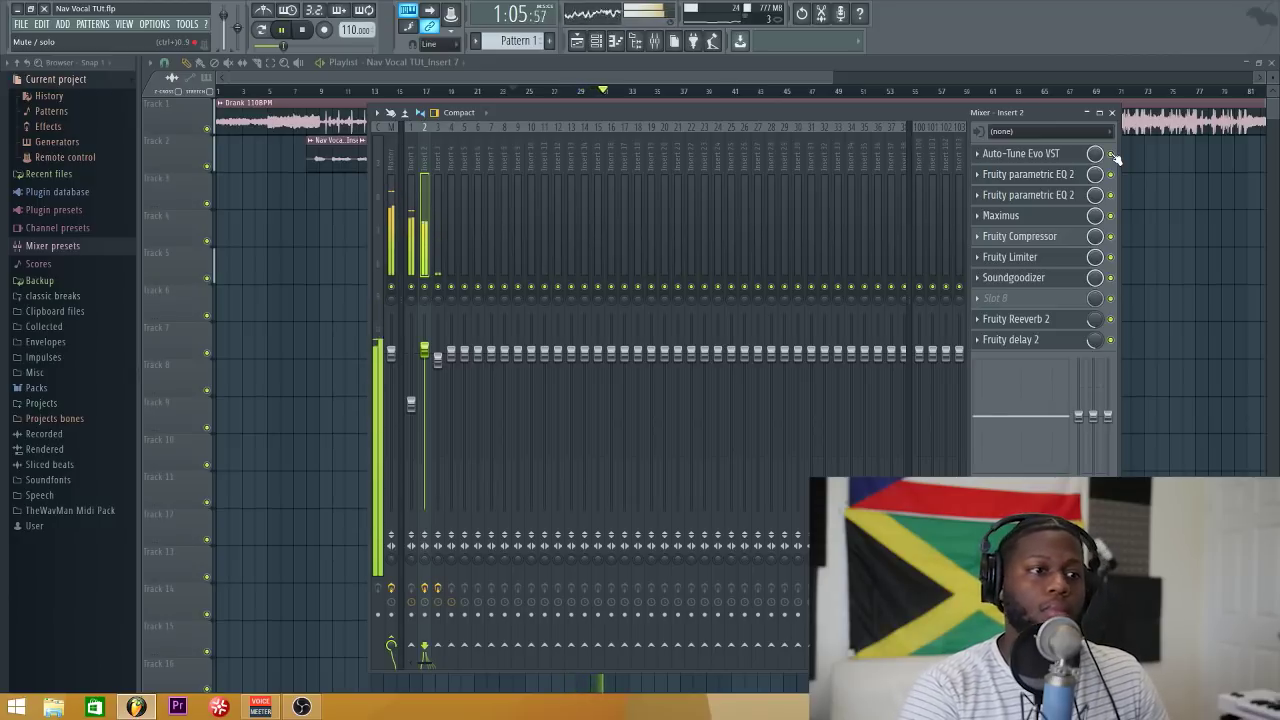
key("space")
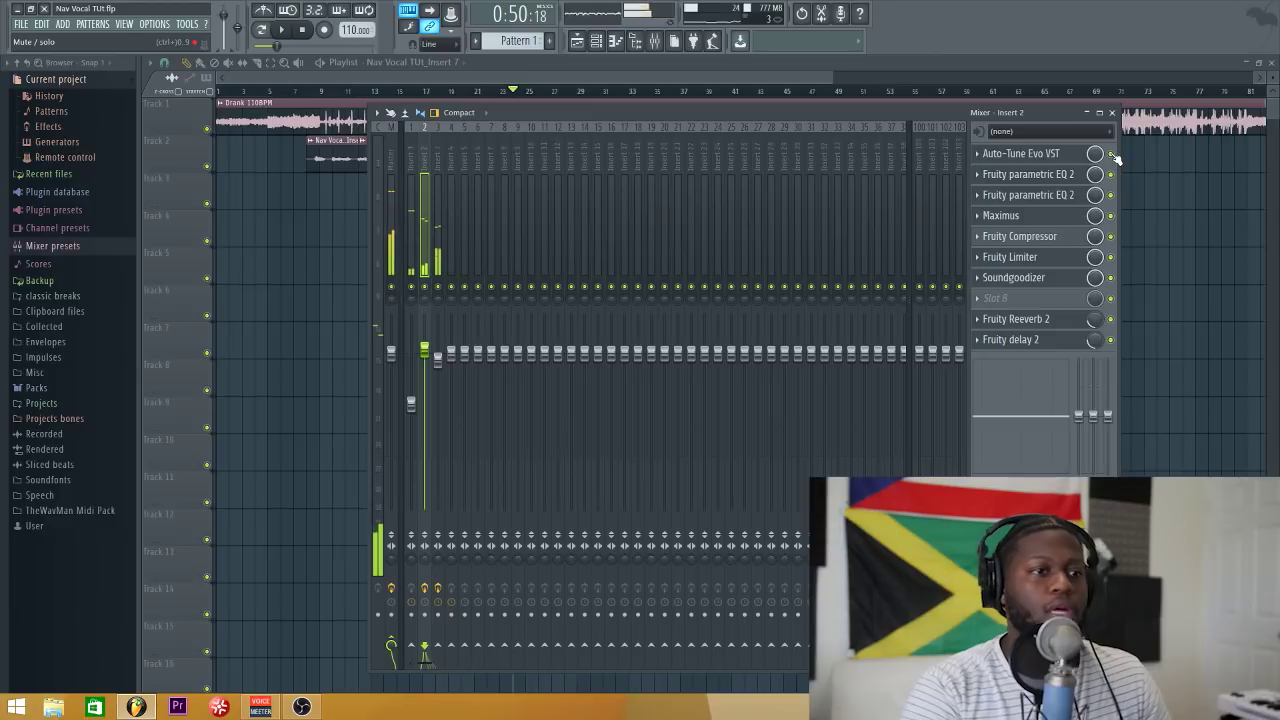
left_click(1036, 152)
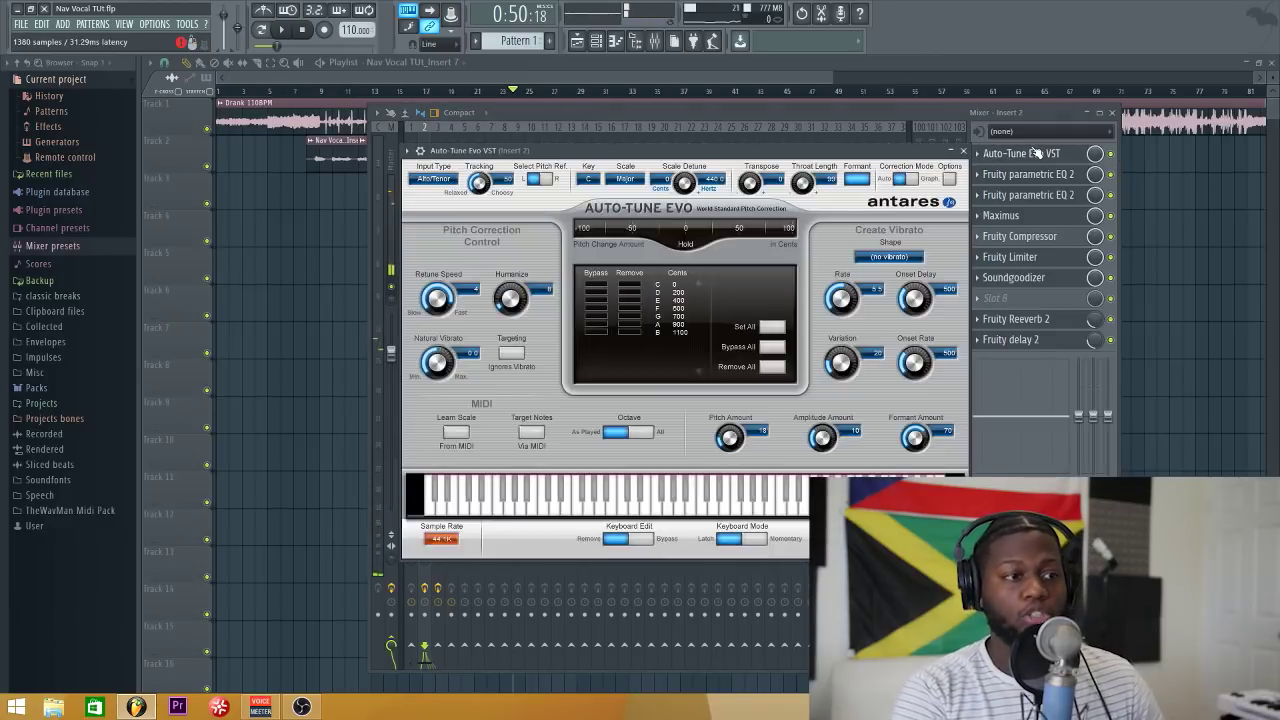
- Play the vocal while switching Auto-Tune's Formant correction off and on twice, ending on
left_click(856, 180)
key("space")
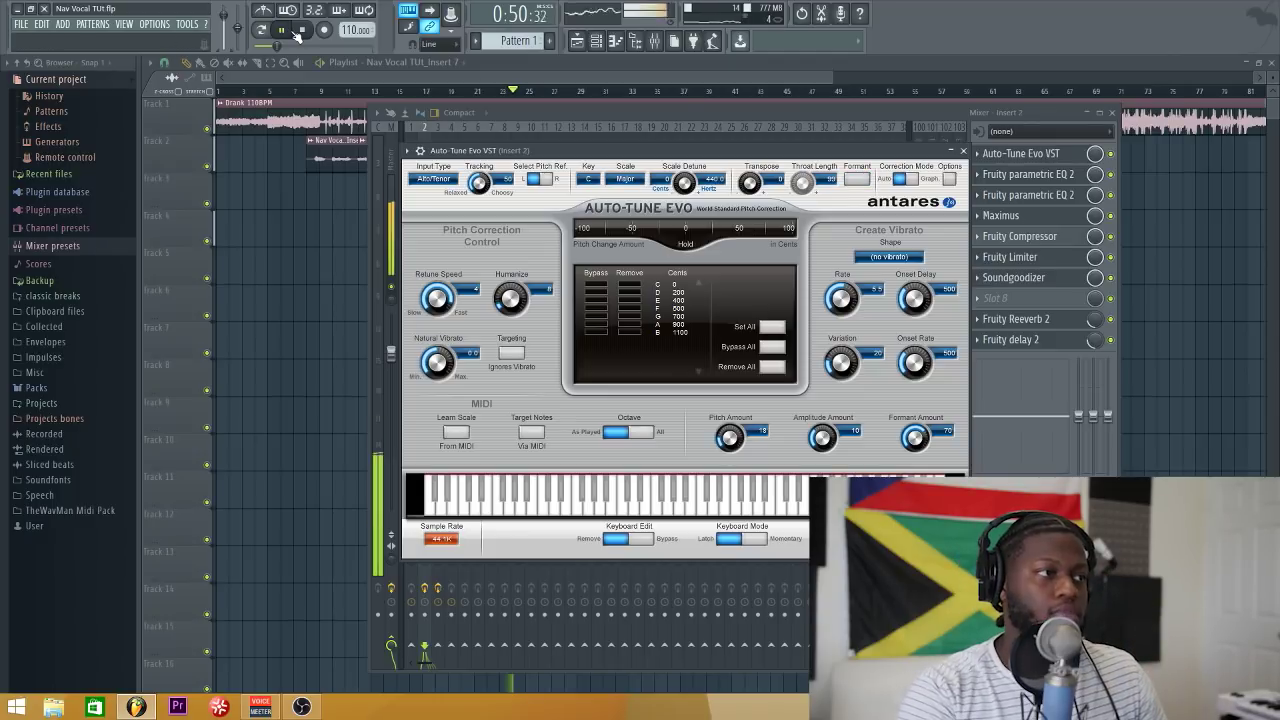
left_click(856, 180)
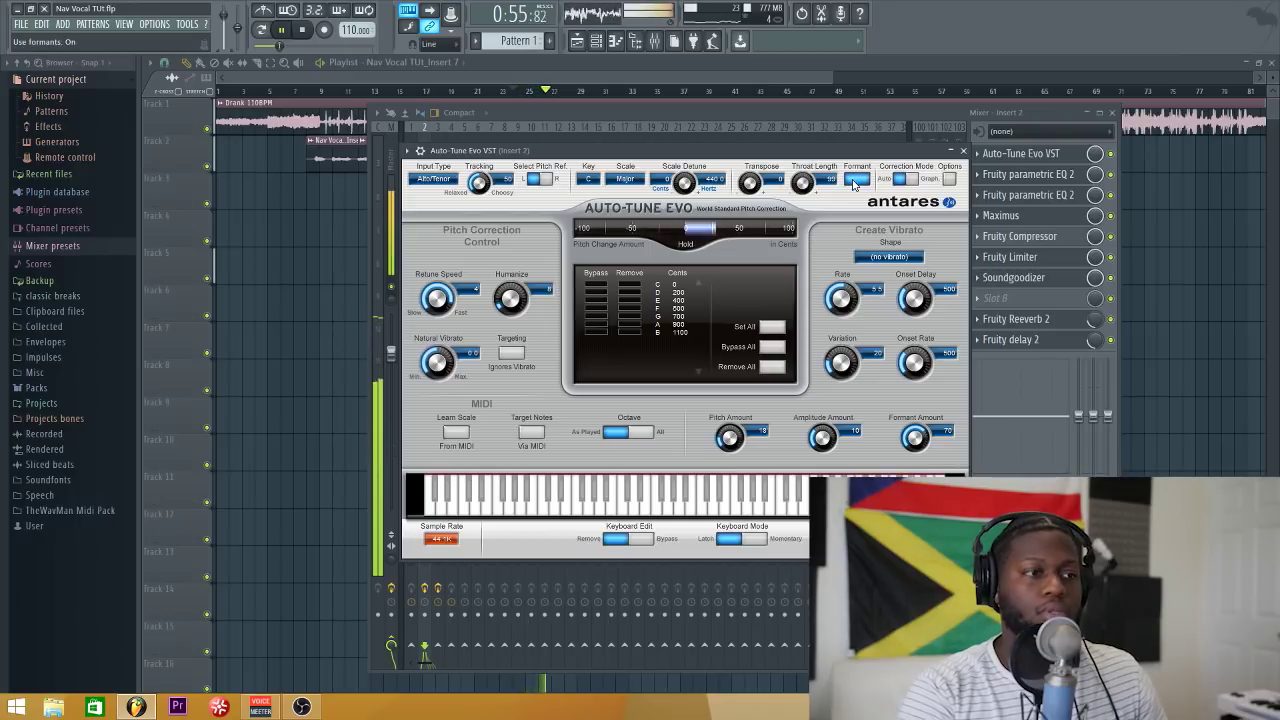
left_click(856, 180)
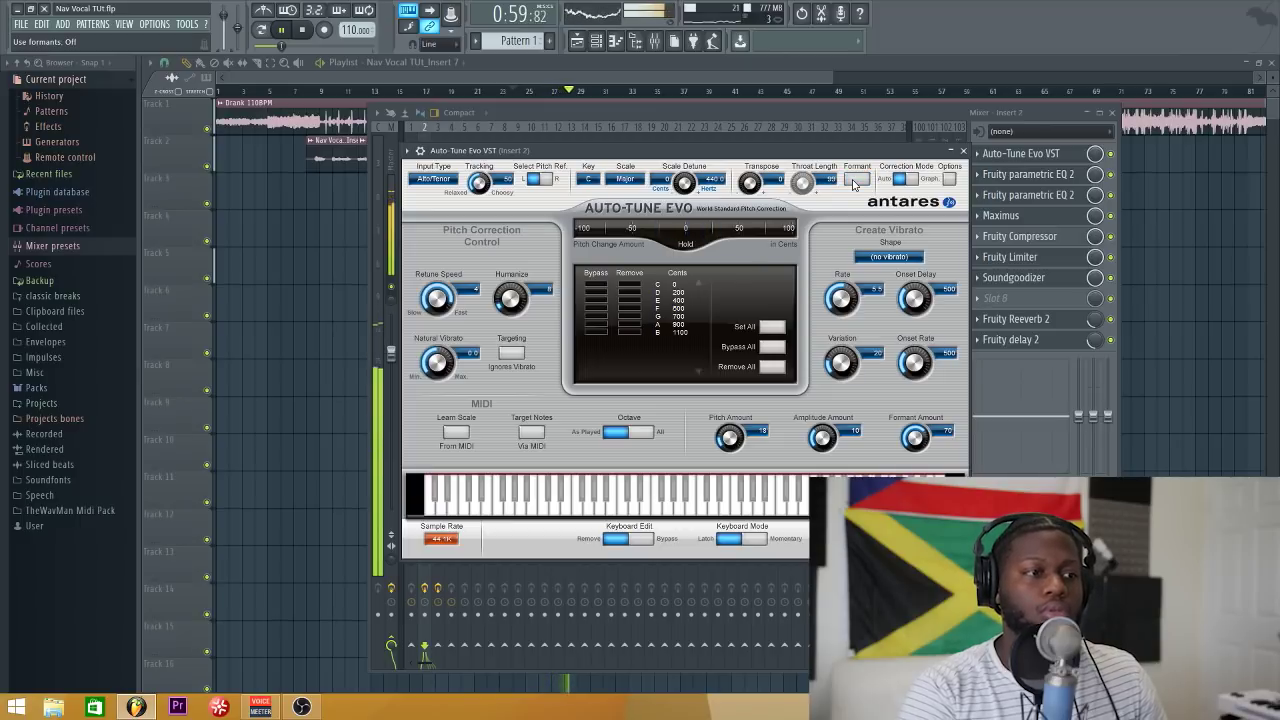
left_click(855, 181)
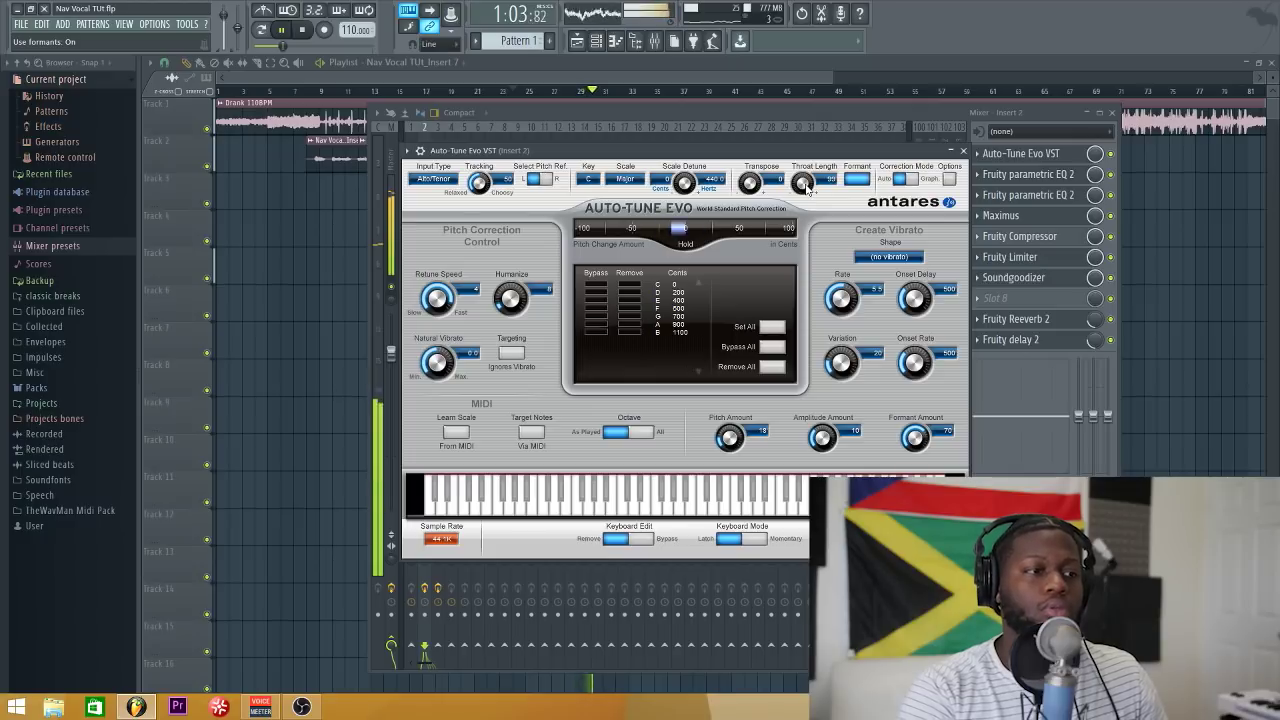
- Scroll Throat Length down and back up, stop playback, and close Auto-Tune Evo
scroll(803, 188, "down", 5)
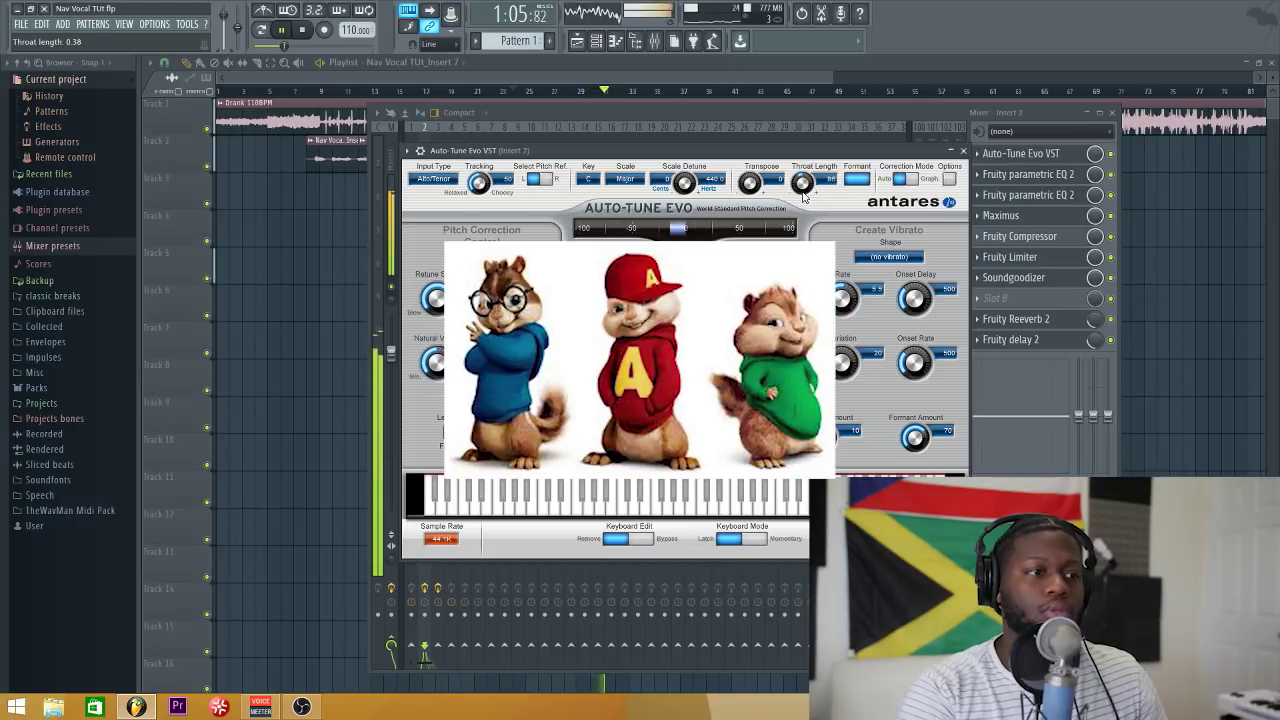
scroll(805, 187, "up", 3)
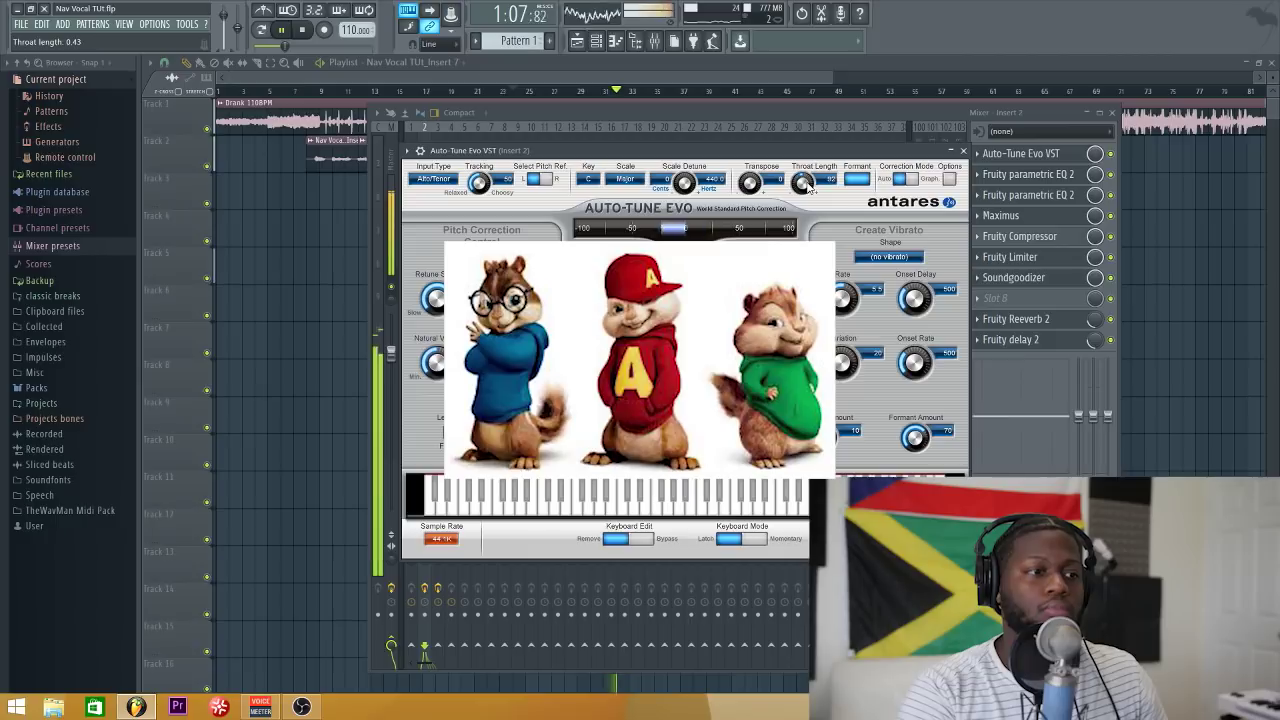
scroll(811, 184, "up", 2)
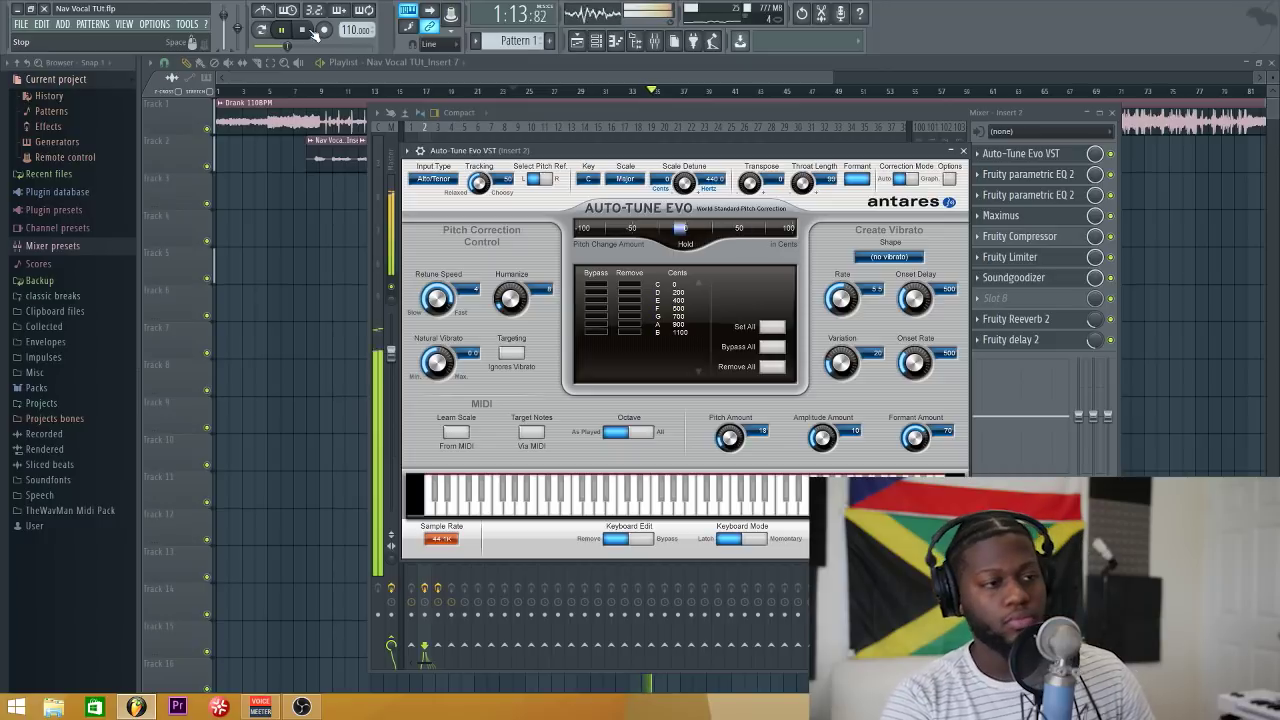
key("space")
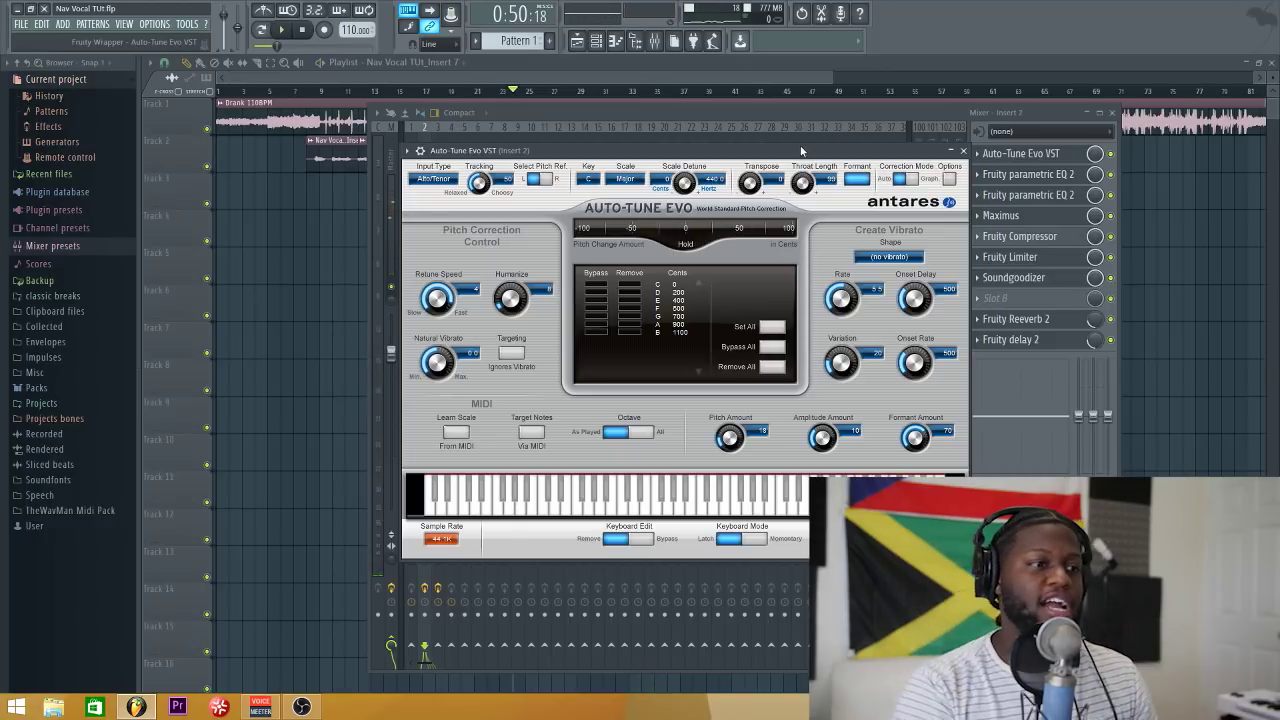
left_click(963, 151)
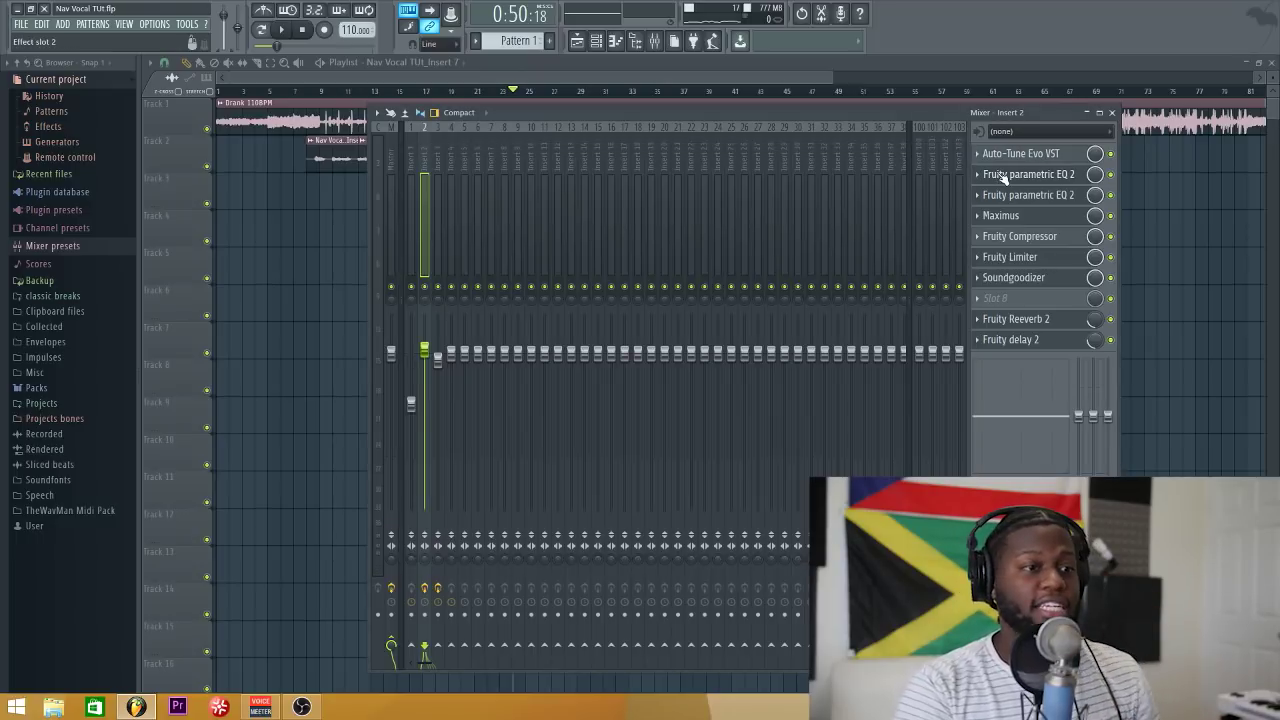
- In the first Parametric EQ 2, set high-pass near 174 Hz, band 4 near 527 Hz, high shelf 7718 Hz
left_click(1003, 175)
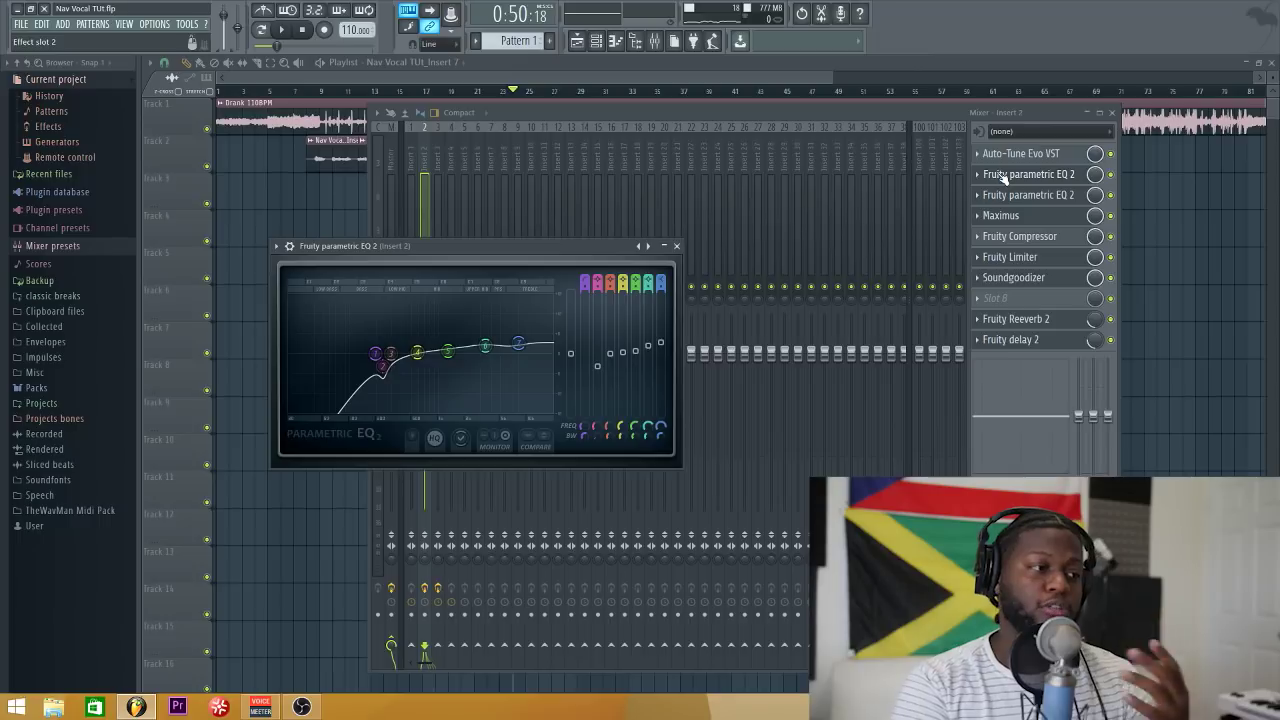
left_click_drag(448, 246, 564, 194)
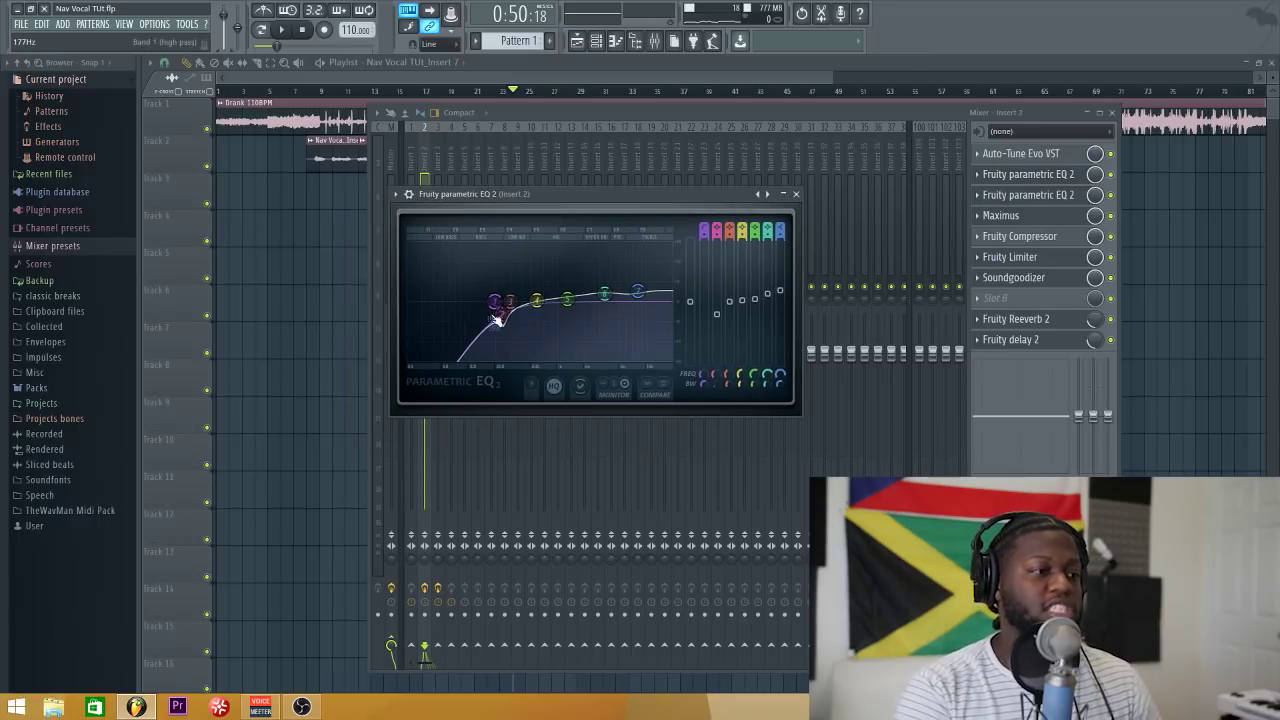
left_click_drag(497, 320, 494, 306)
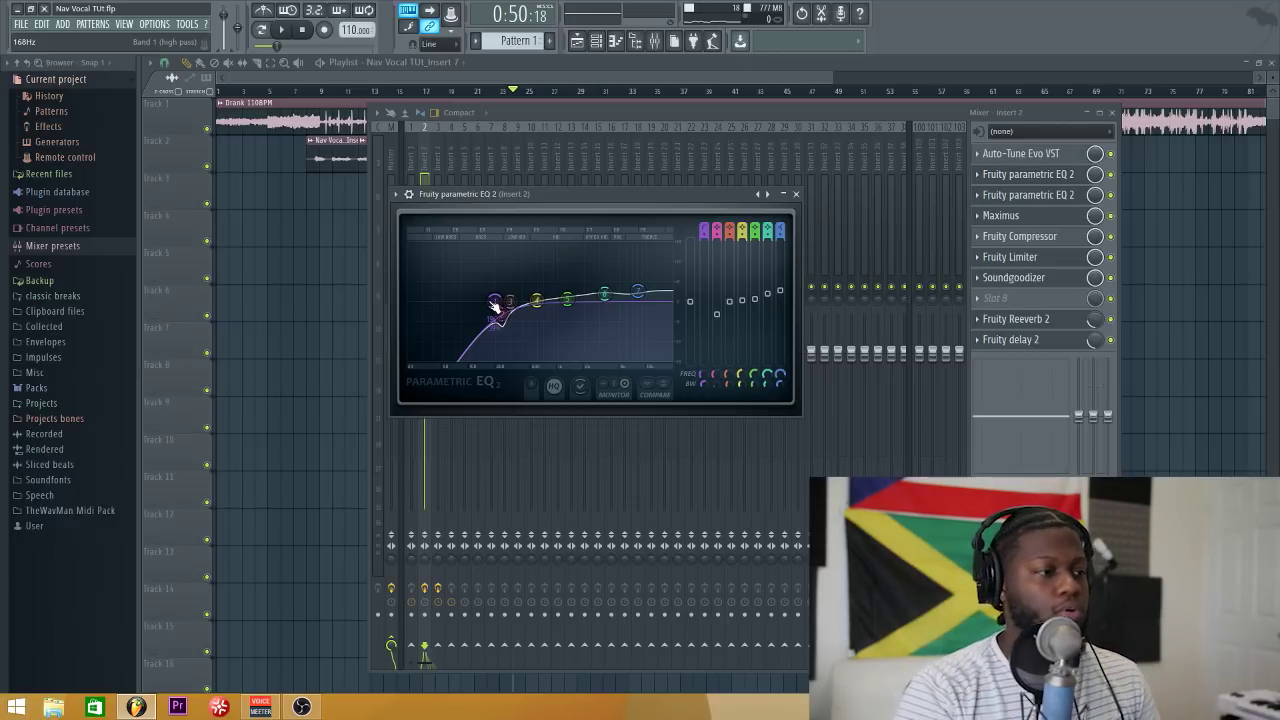
left_click_drag(494, 306, 511, 328)
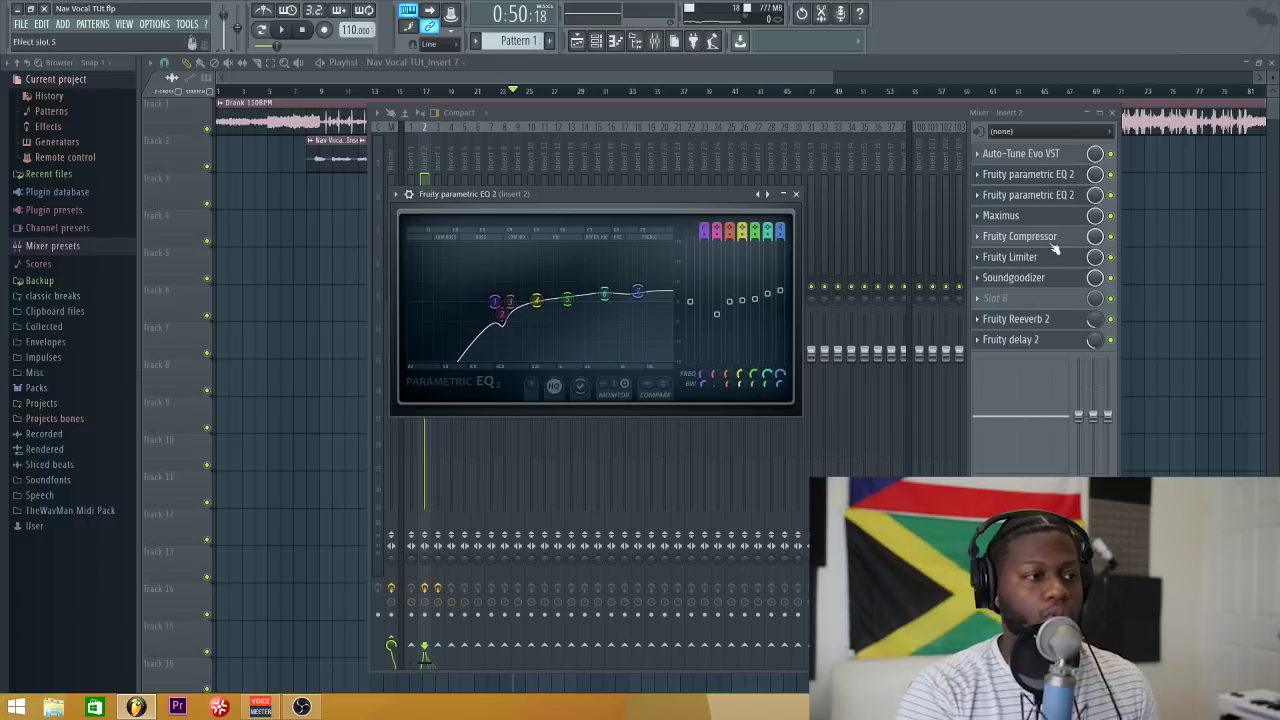
left_click_drag(537, 281, 538, 282)
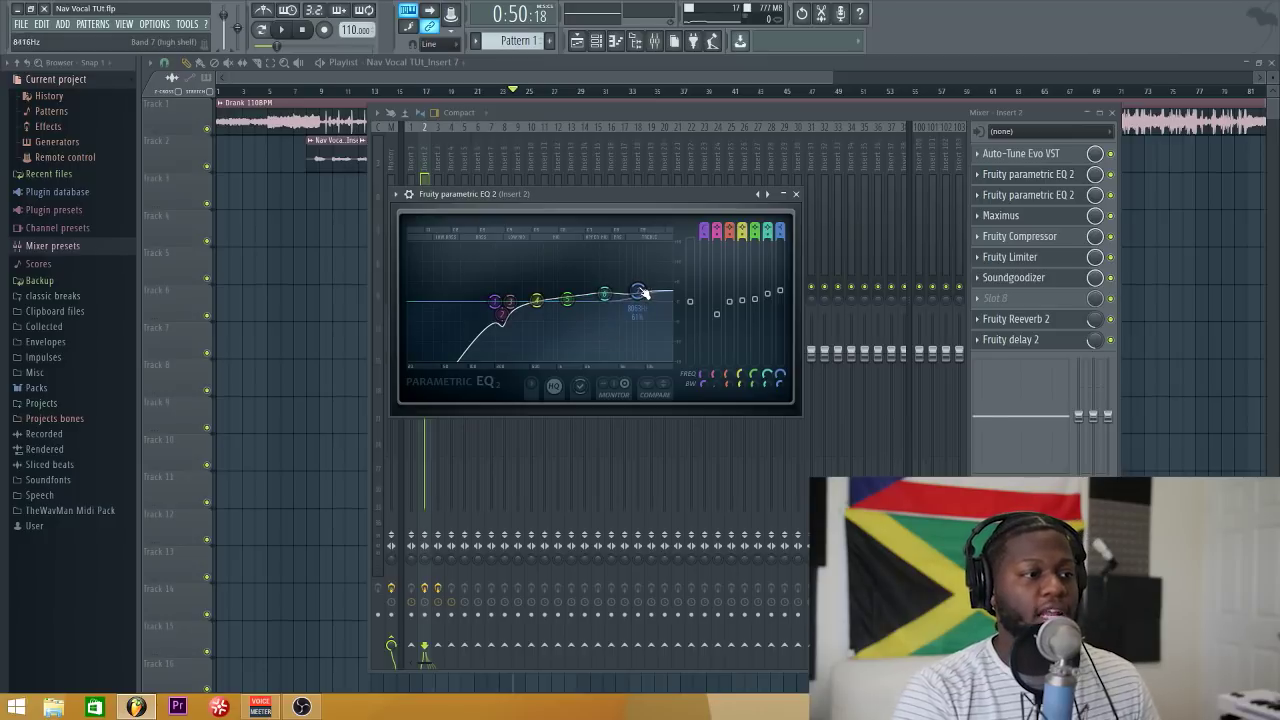
left_click_drag(639, 291, 641, 291)
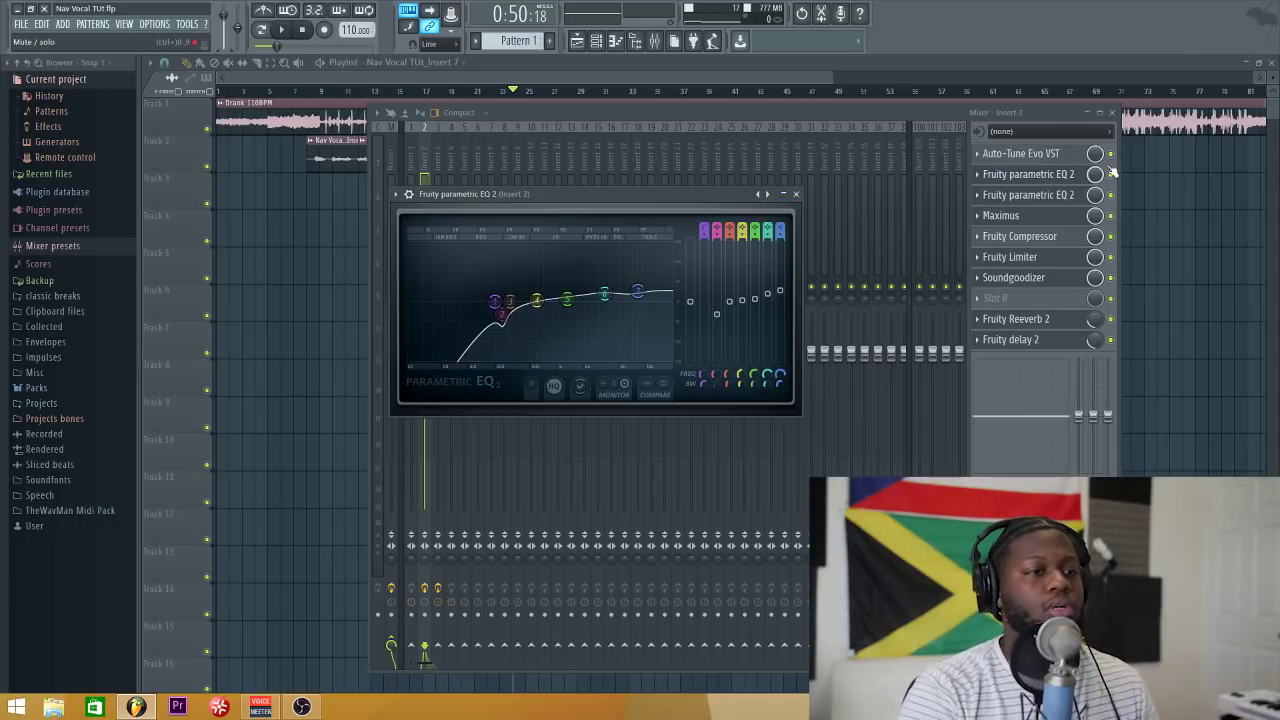
- Open the second Parametric EQ 2 and raise its band 7 high shelf, moved to about 13904 Hz
left_click(1063, 203)
left_click_drag(418, 232, 418, 217)
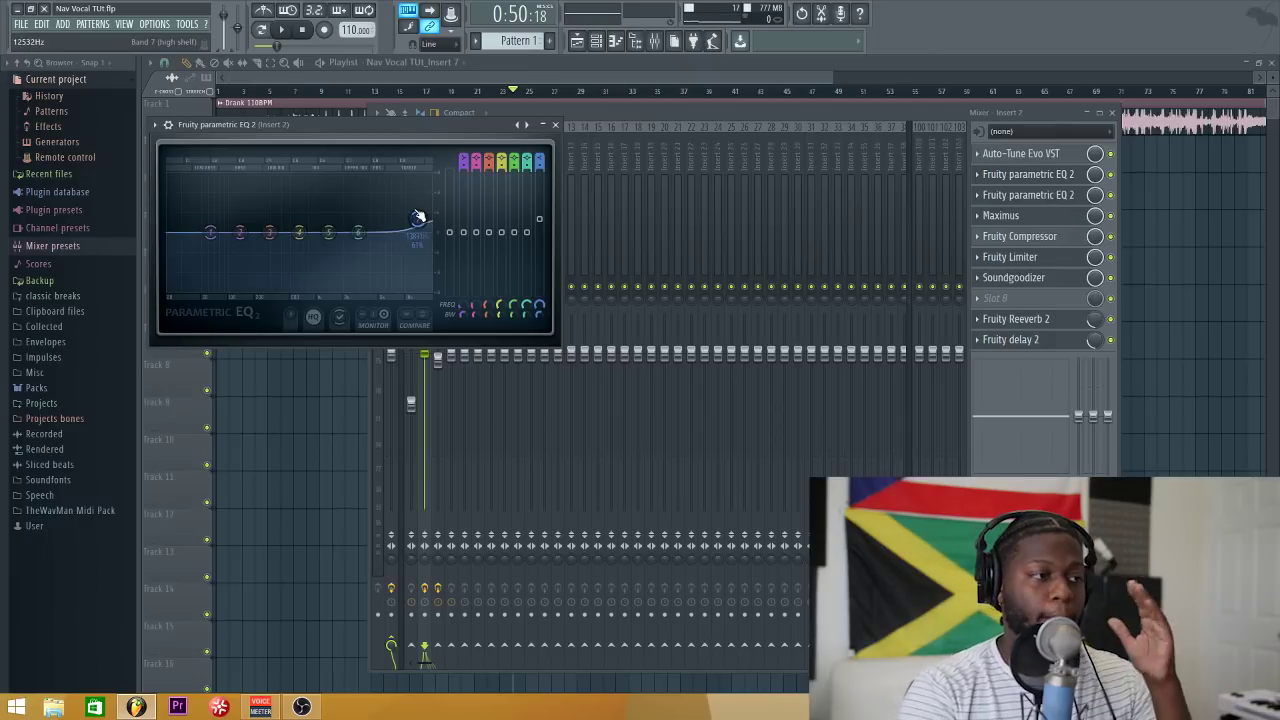
left_click_drag(418, 217, 423, 229)
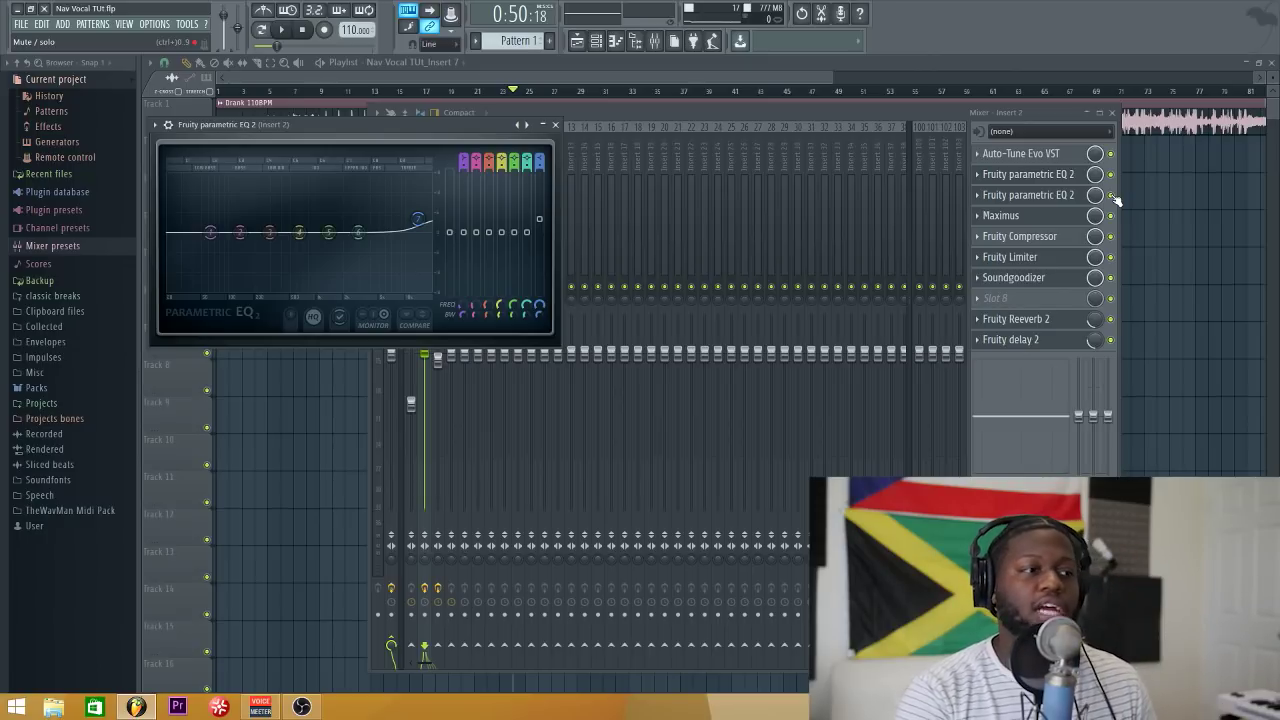
- Play the vocal, toggling slot 2's EQ enable switch to compare, then stop playback
left_click(1112, 197)
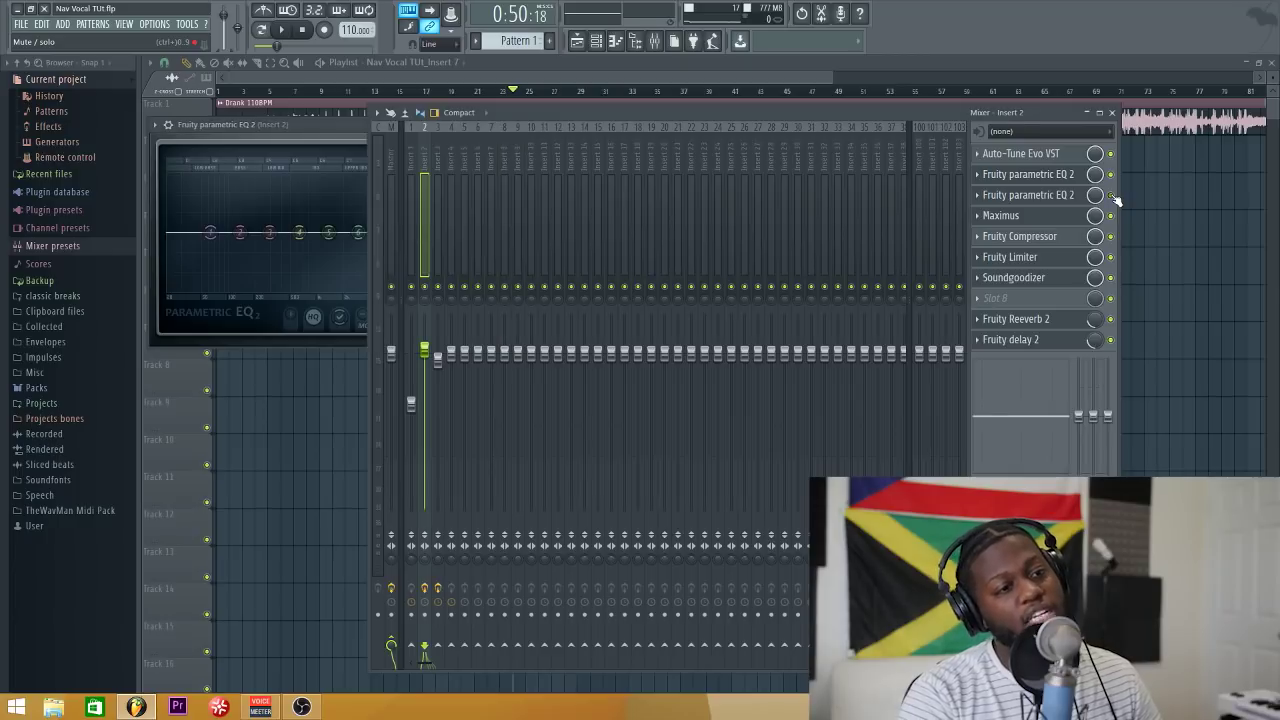
key("space")
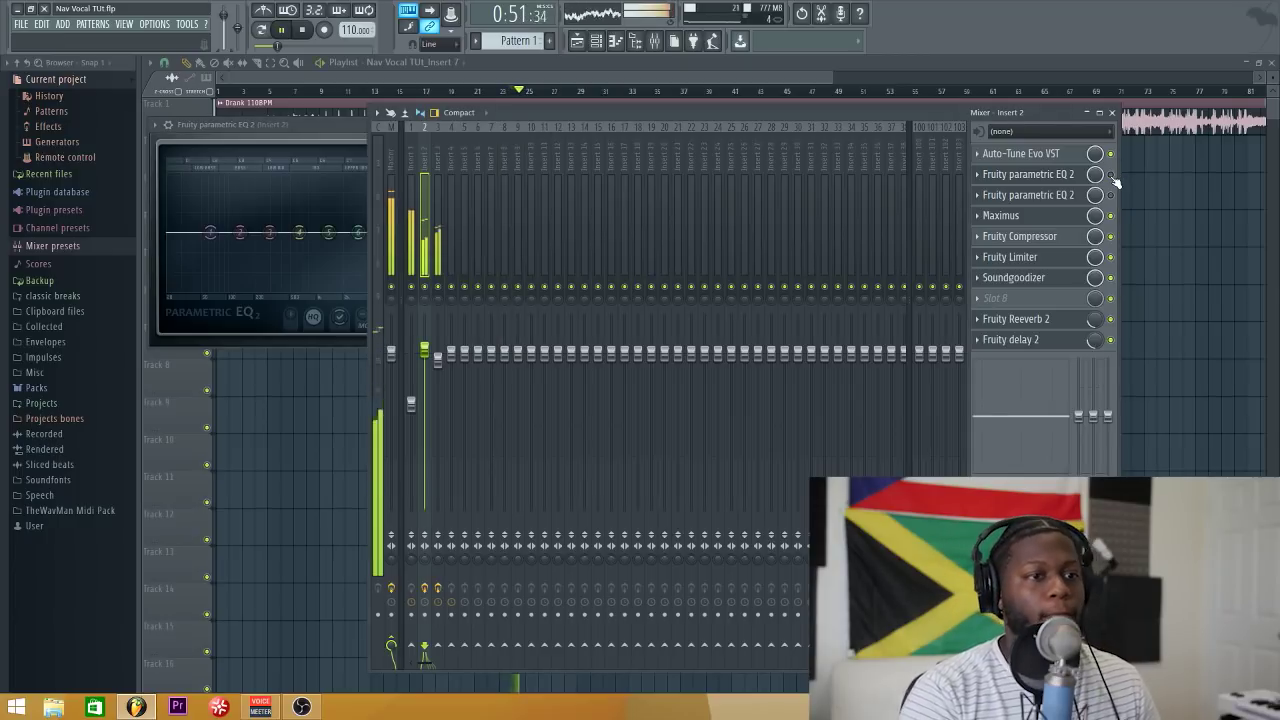
left_click(1110, 174)
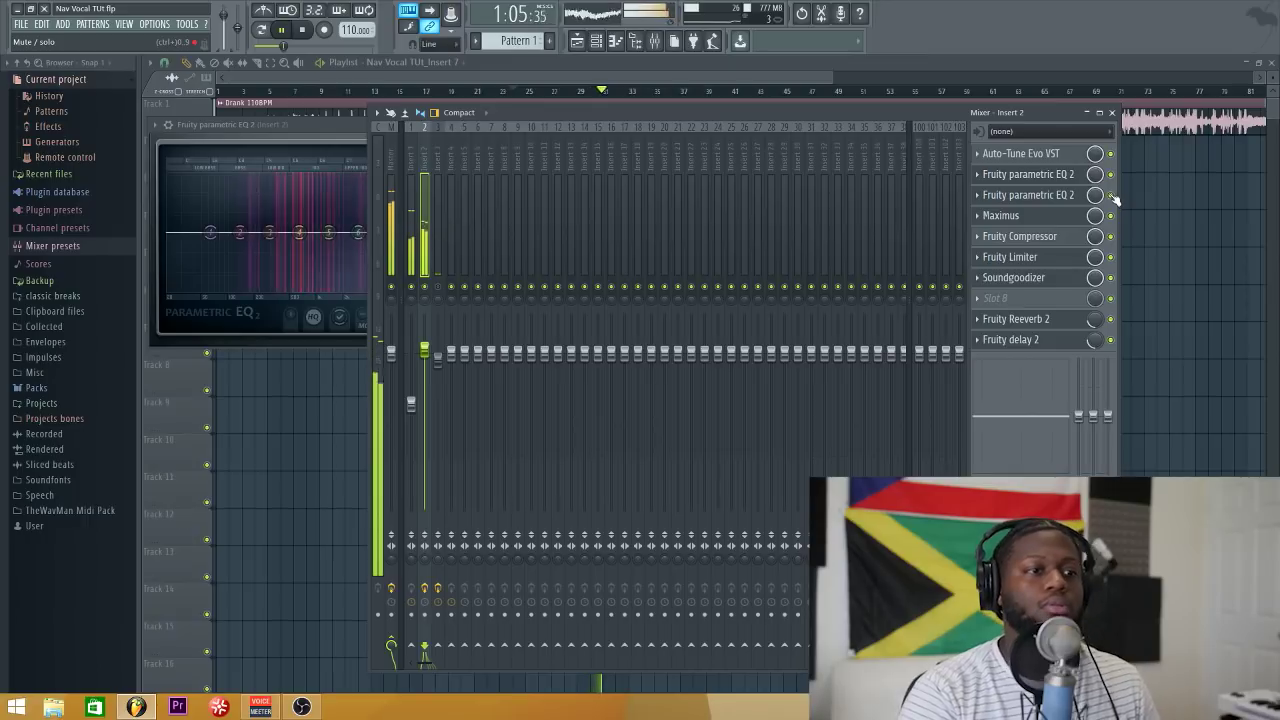
key("space")
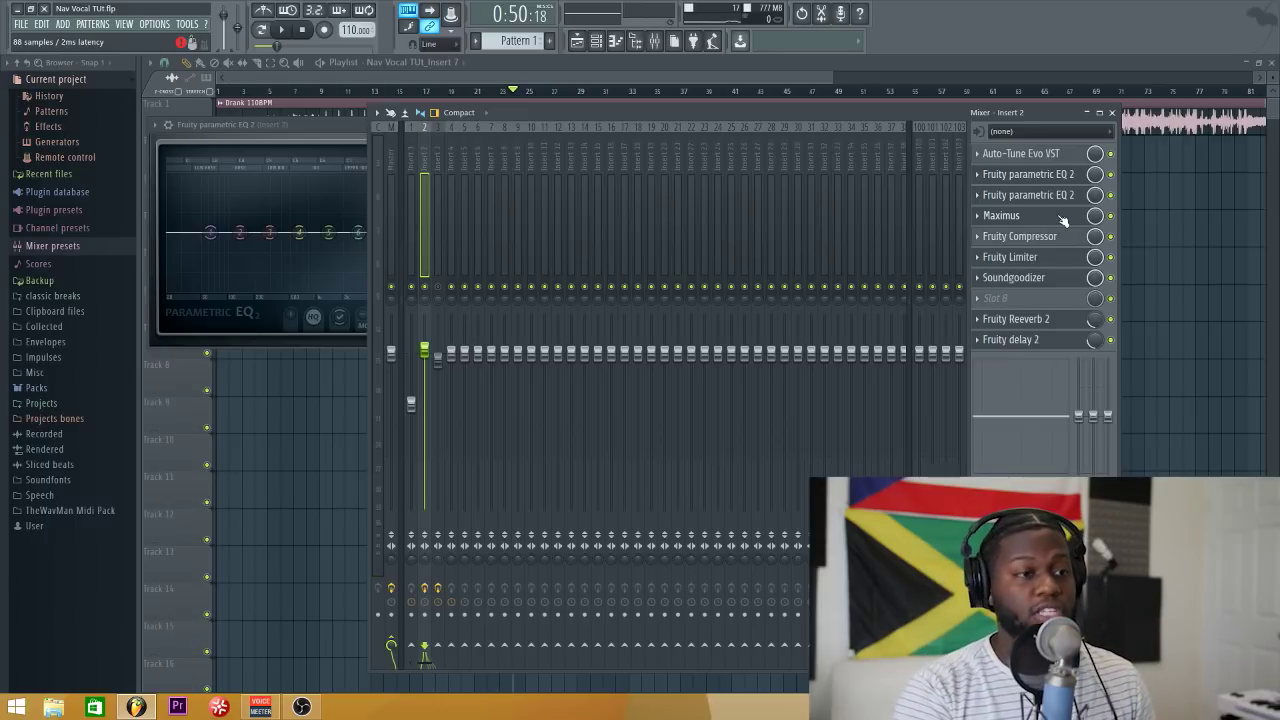
left_click(1063, 216)
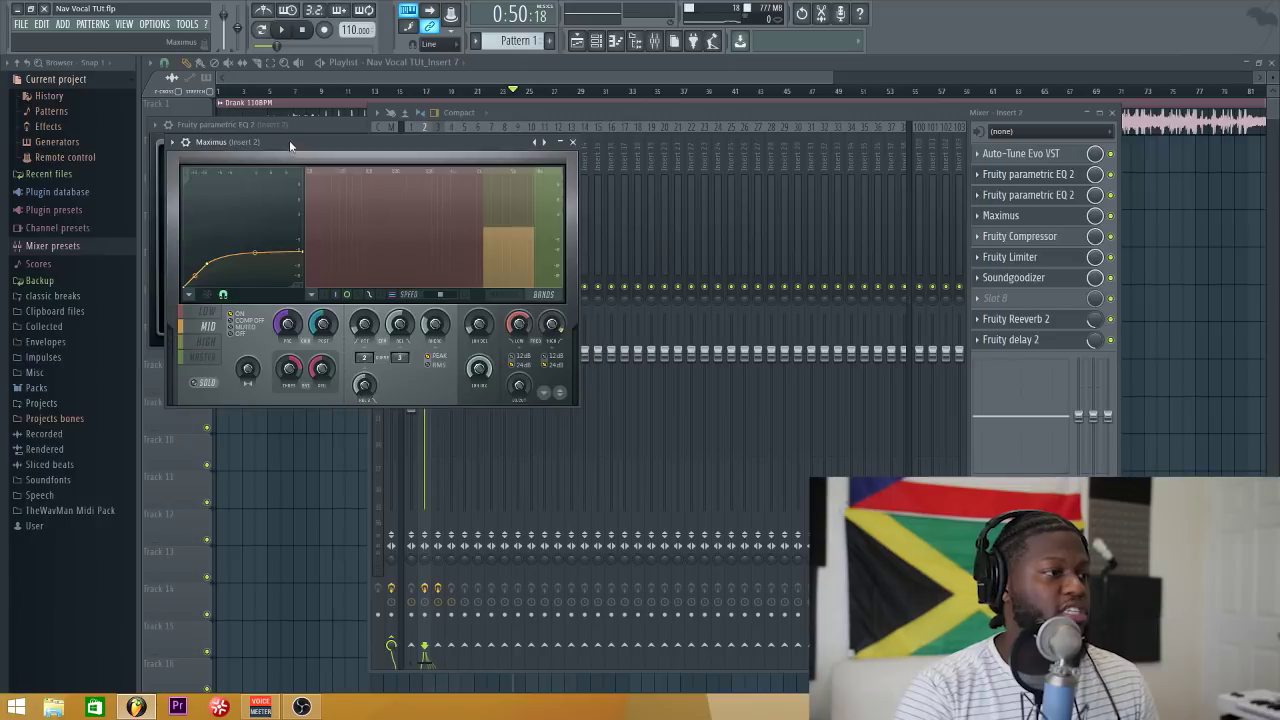
left_click_drag(290, 145, 328, 133)
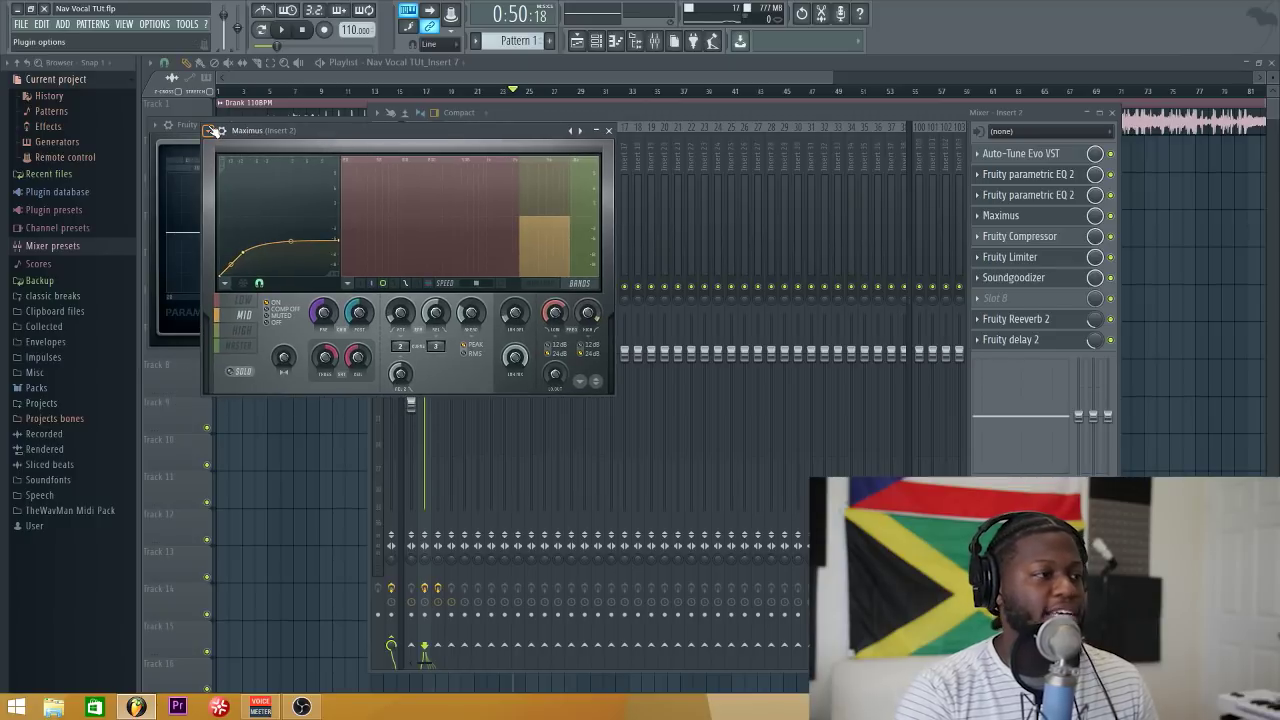
left_click(215, 131)
mouse_move(245, 170)
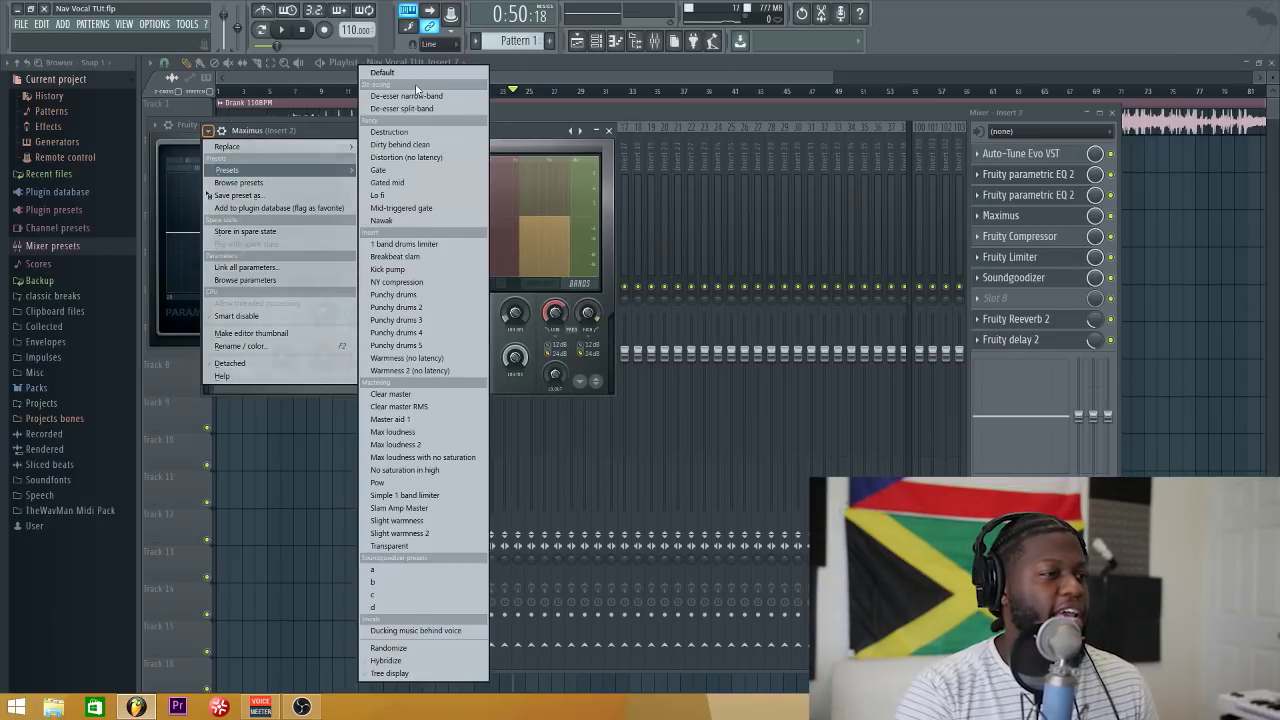
left_click(527, 128)
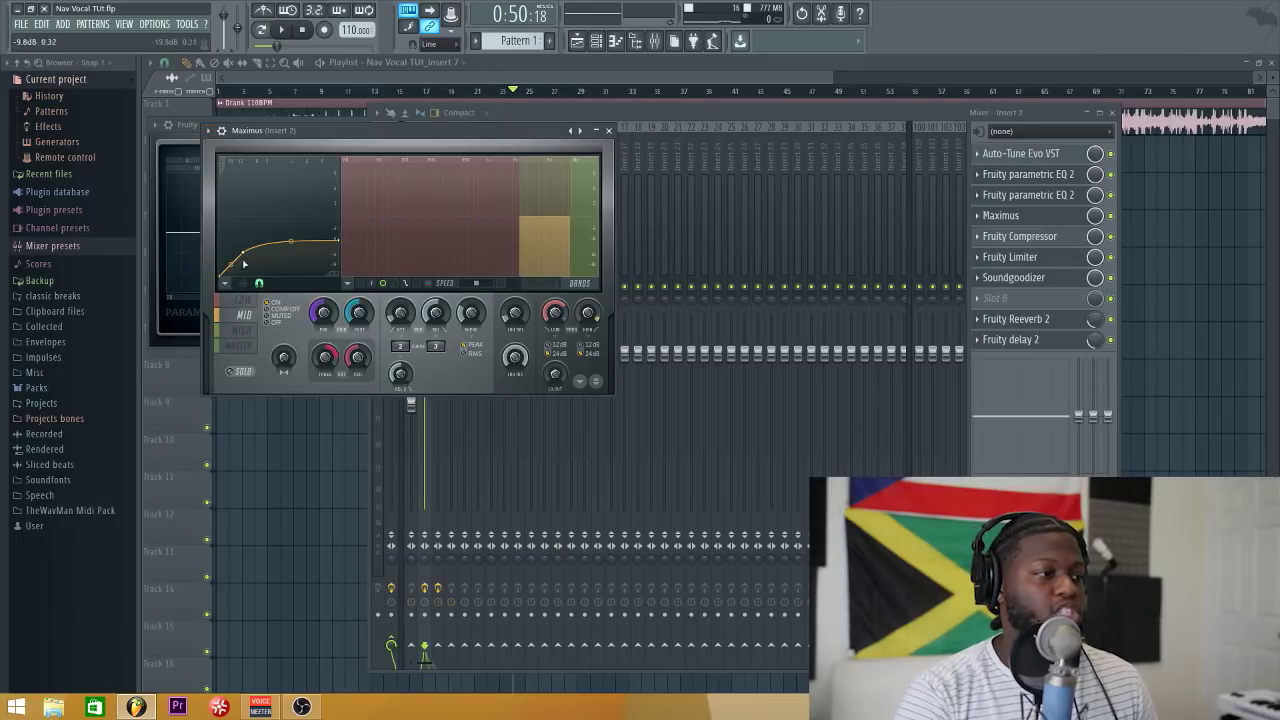
left_click(609, 131)
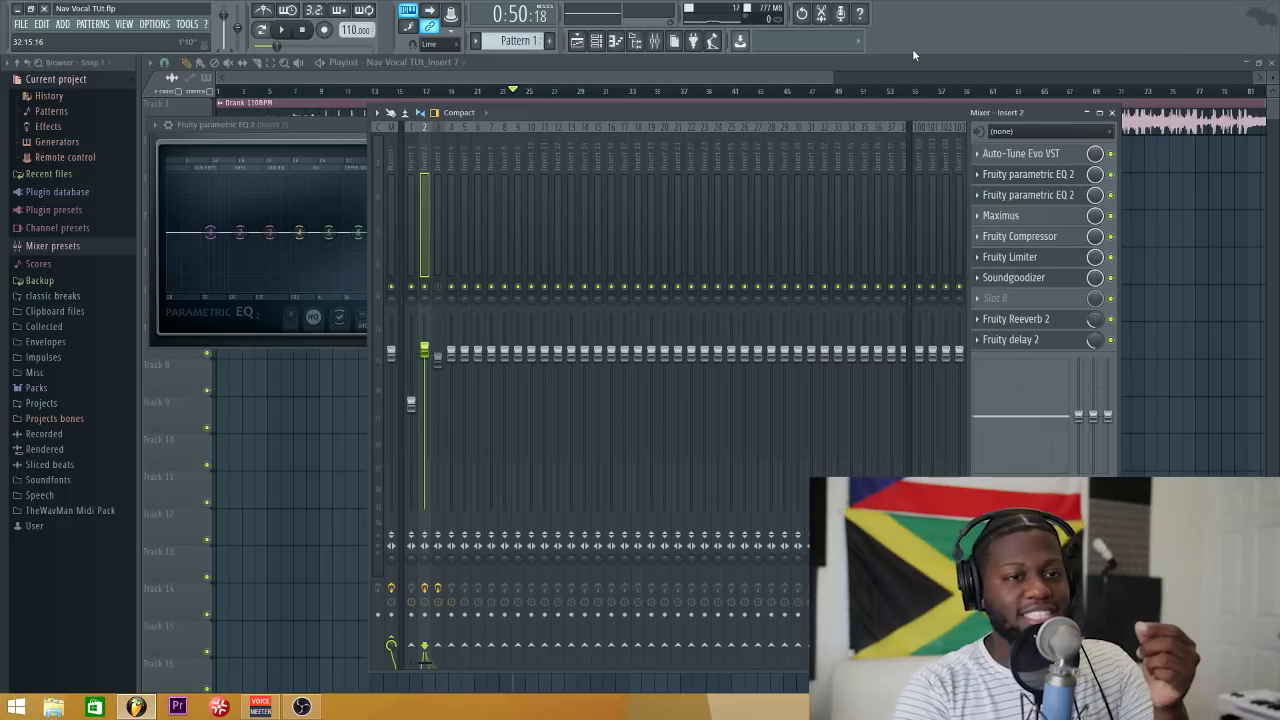
- Open the Fruity Compressor (−33.4 dB threshold, 7.9:1 ratio, Vintage) and centre it over the mixer
left_click(1055, 240)
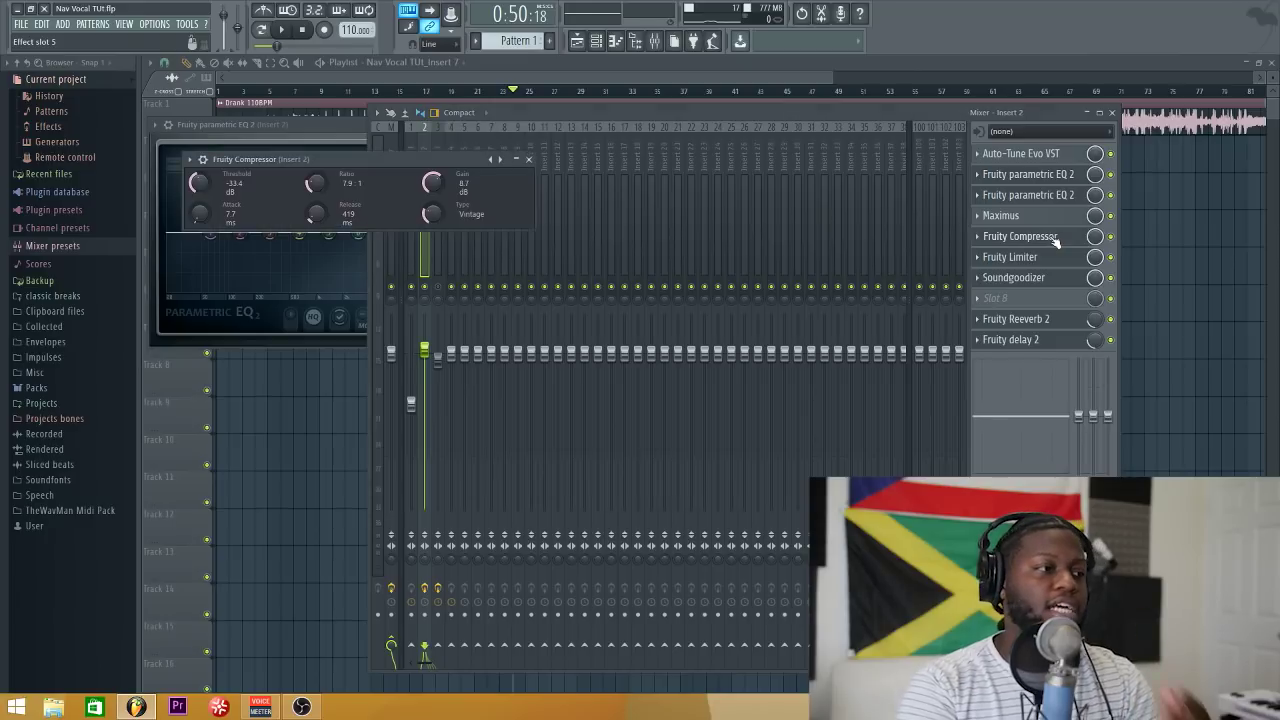
left_click_drag(353, 162, 599, 160)
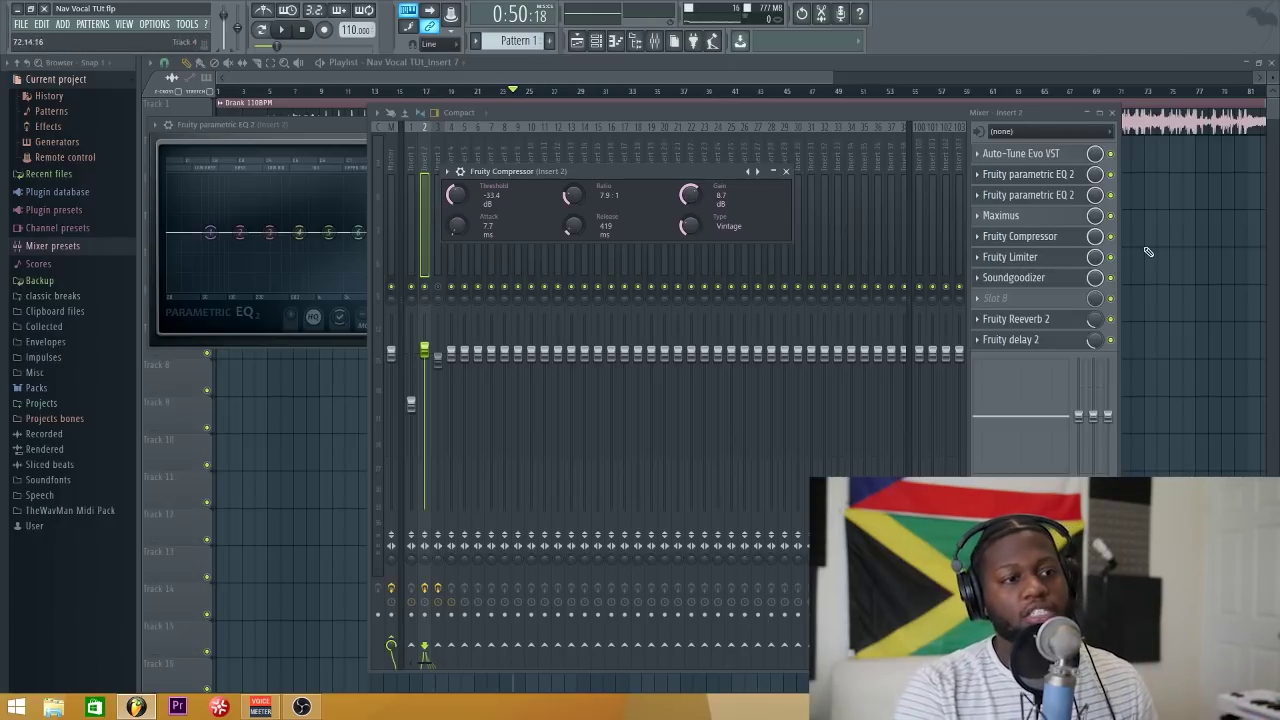
- Open the Fruity Limiter and briefly play the vocal through it
left_click(1052, 262)
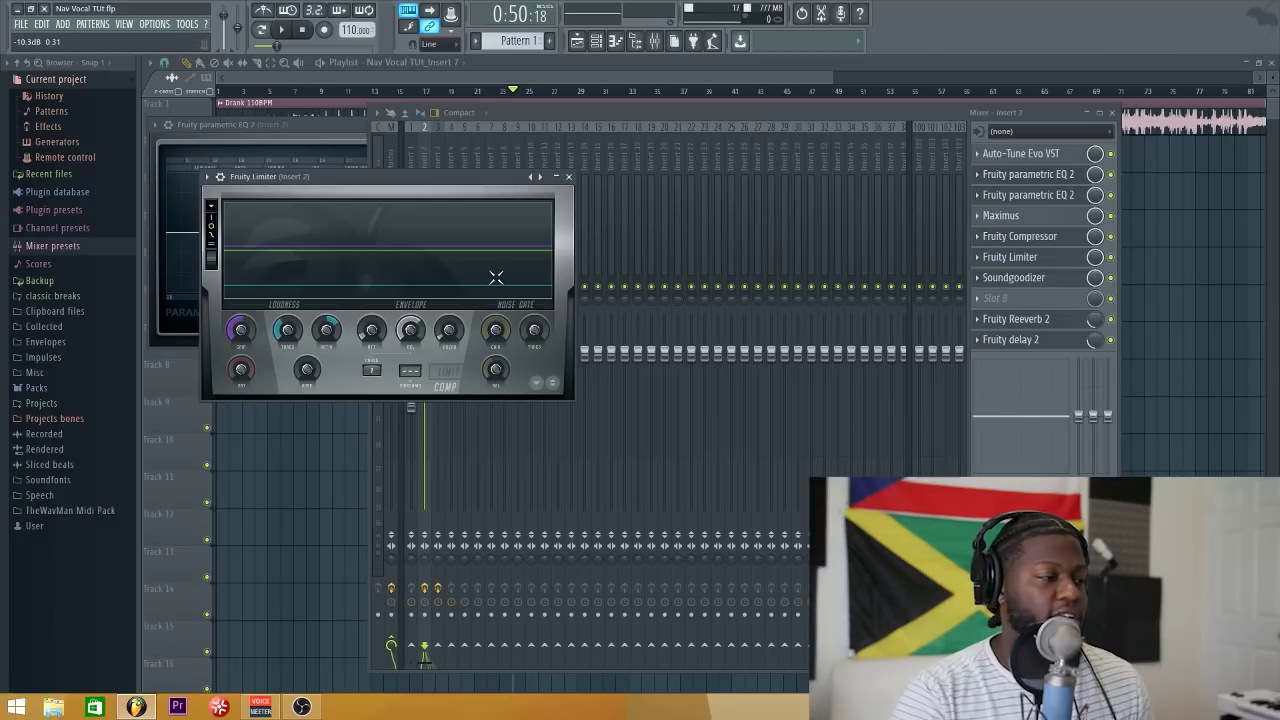
key("space")
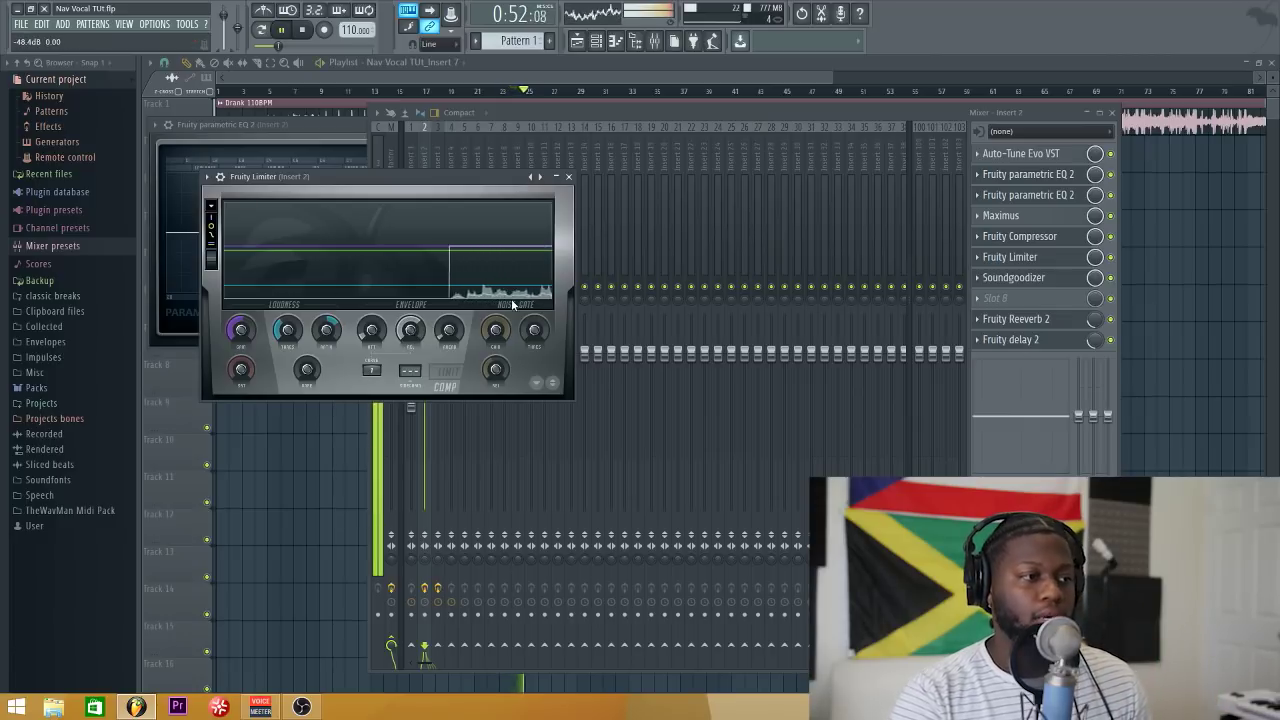
key("space")
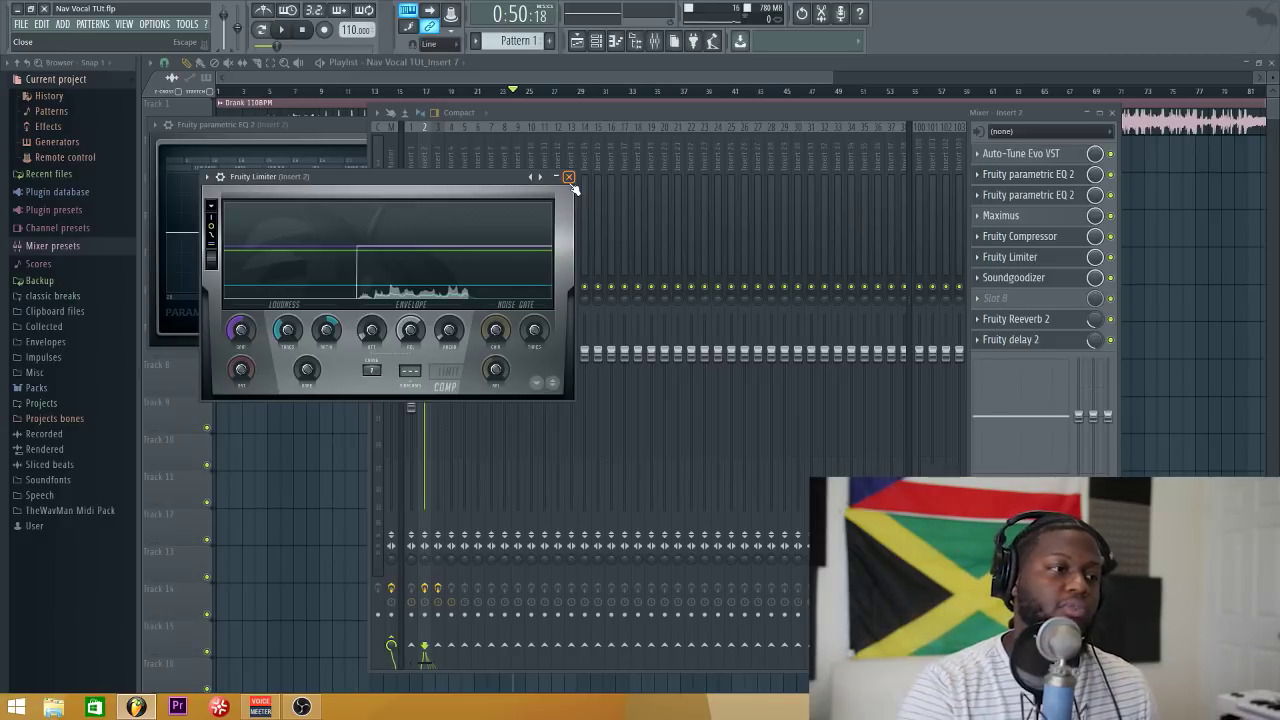
- Close the Limiter, open Soundgoodizer, and play while bypassing it on and off to compare
left_click(568, 178)
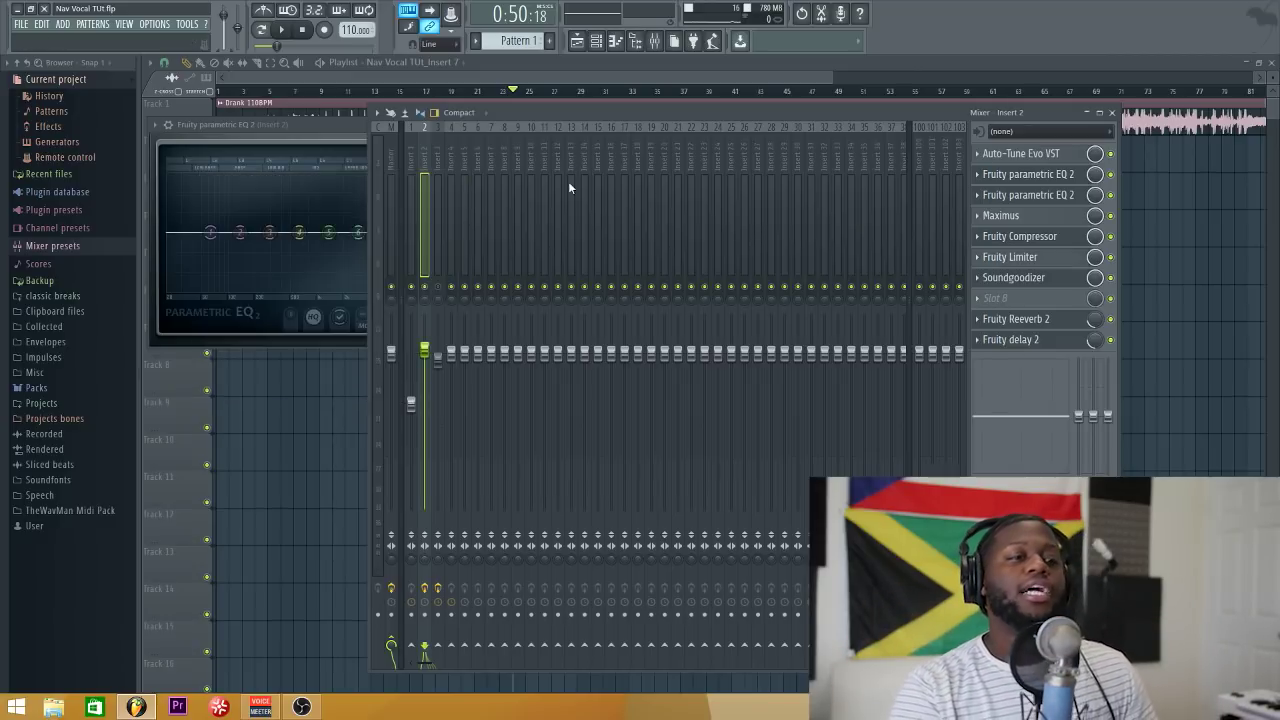
left_click(998, 278)
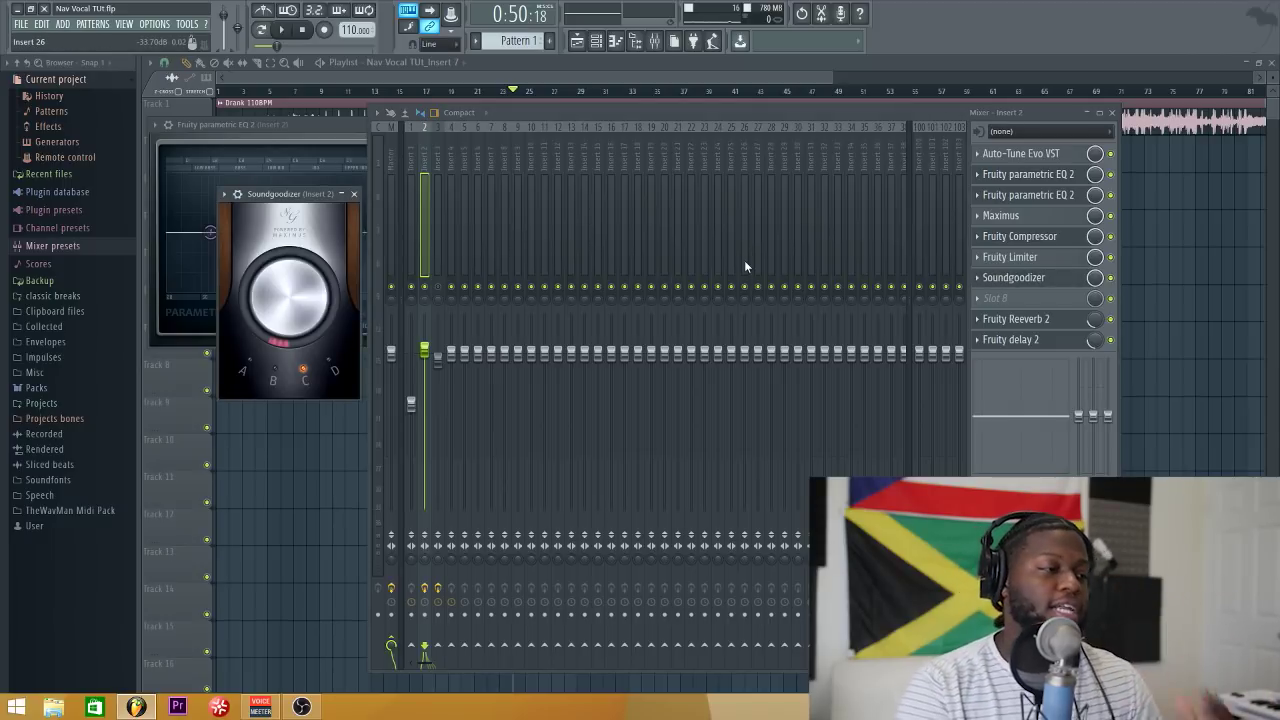
left_click_drag(319, 196, 333, 155)
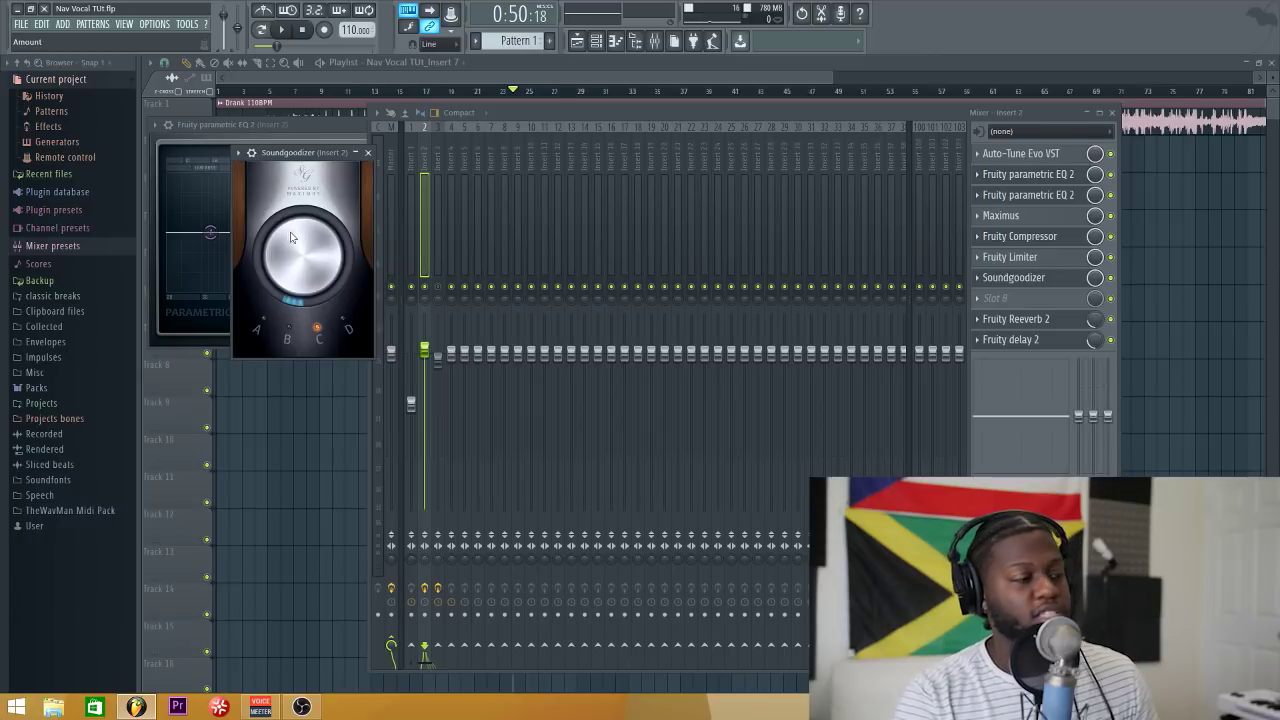
key("space")
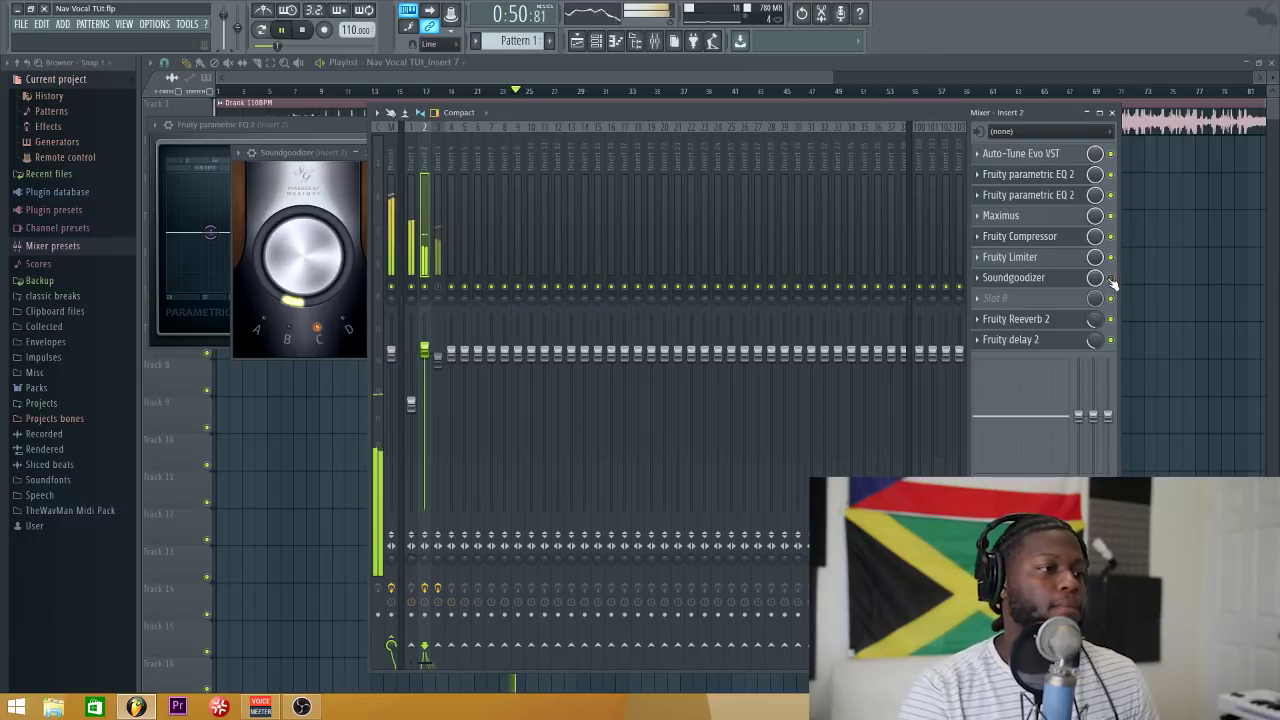
left_click(1110, 279)
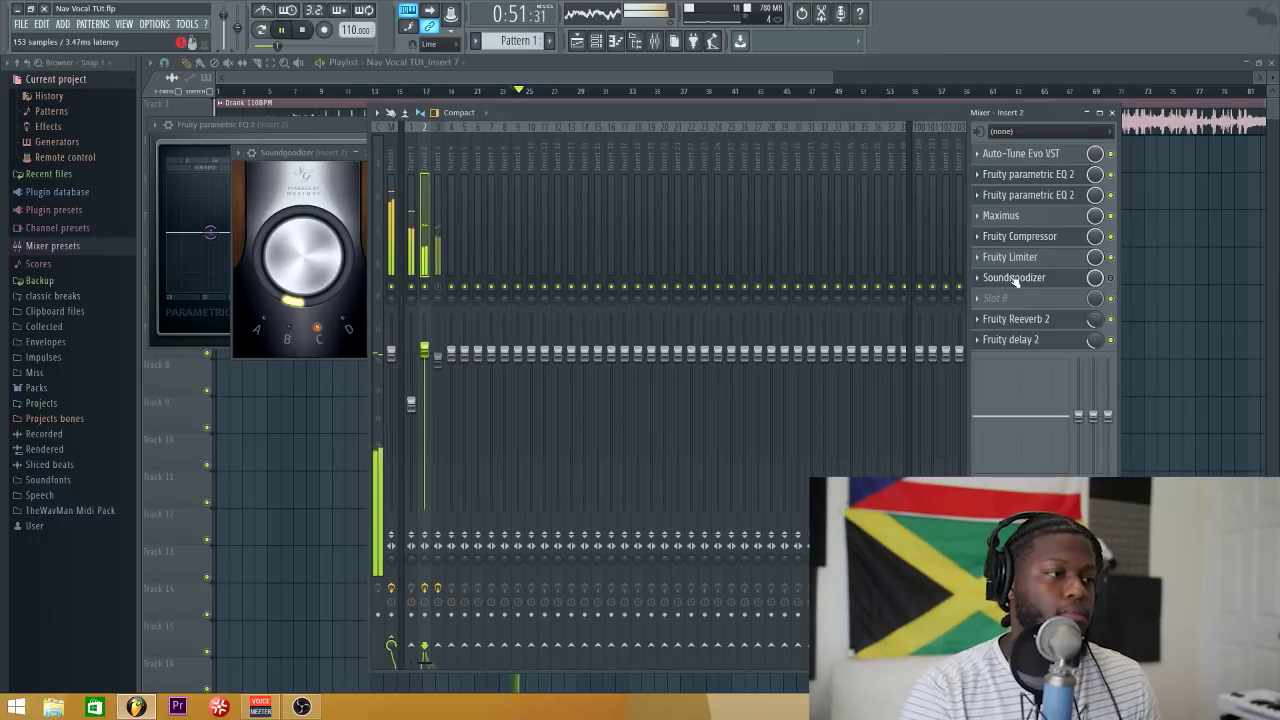
left_click(1110, 280)
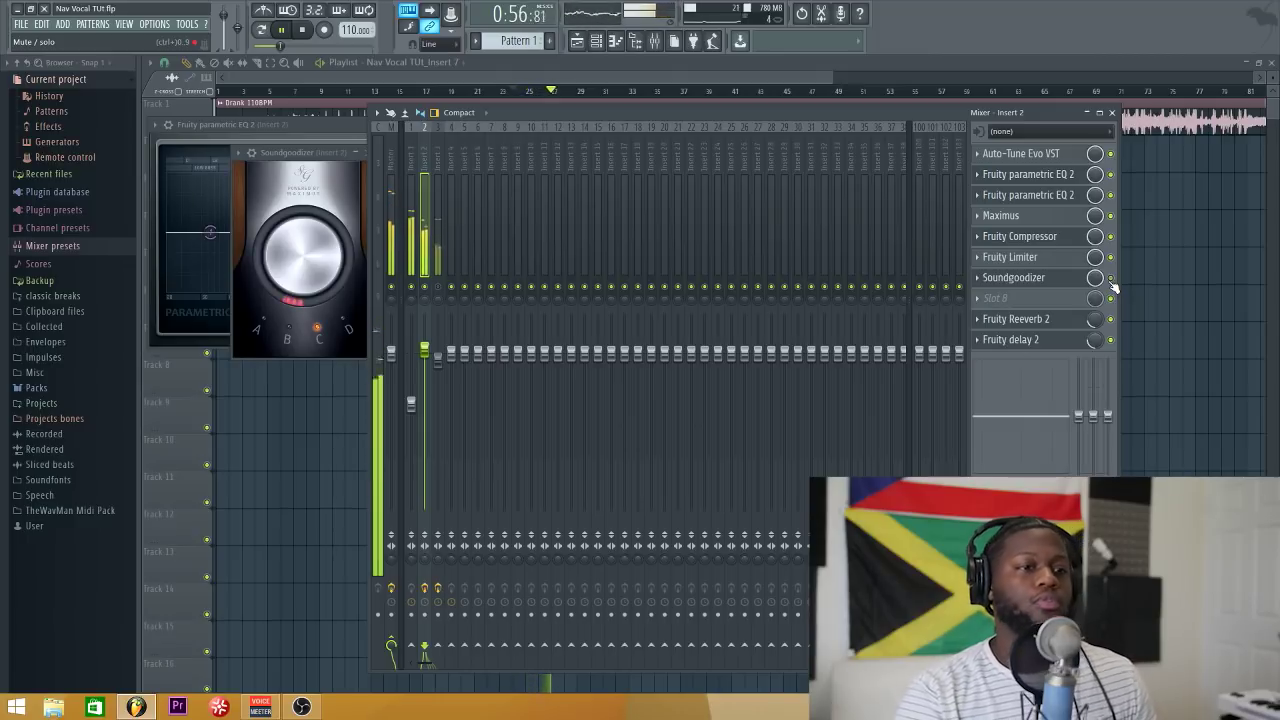
- Try Soundgoodizer modes B, C and D, then stop playback and close the plugin
left_click(341, 186)
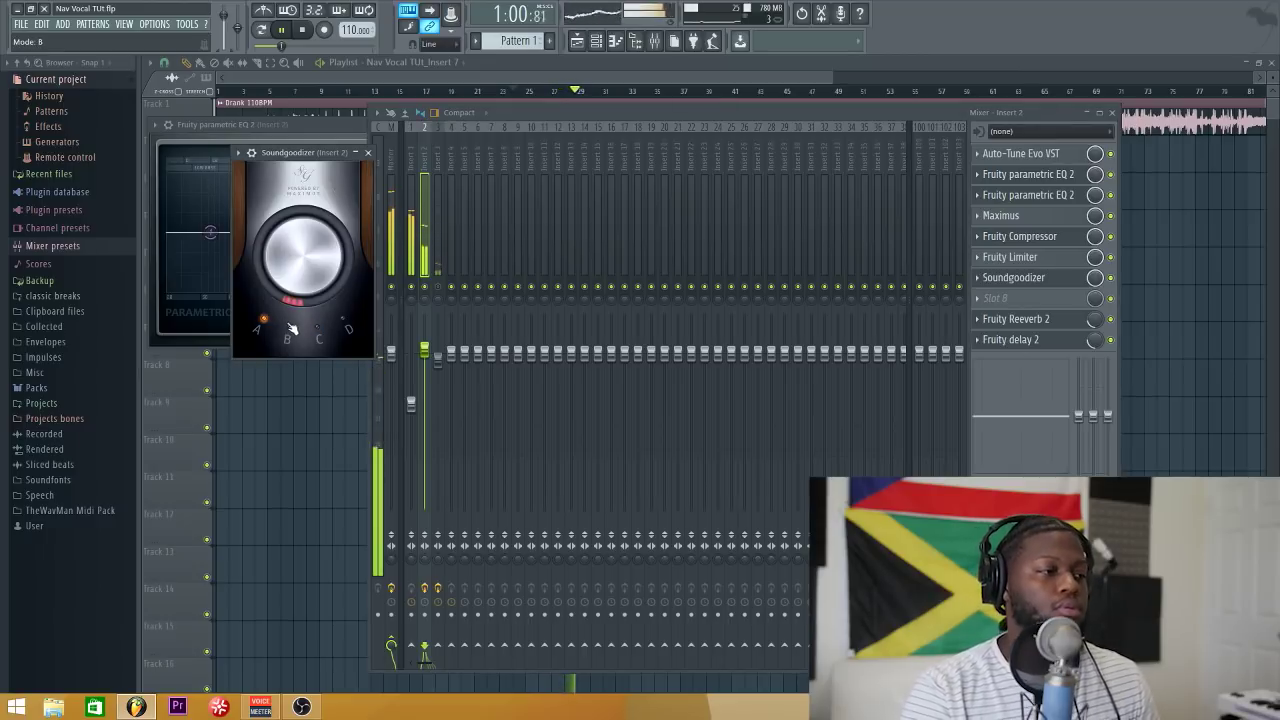
left_click(290, 330)
left_click(321, 335)
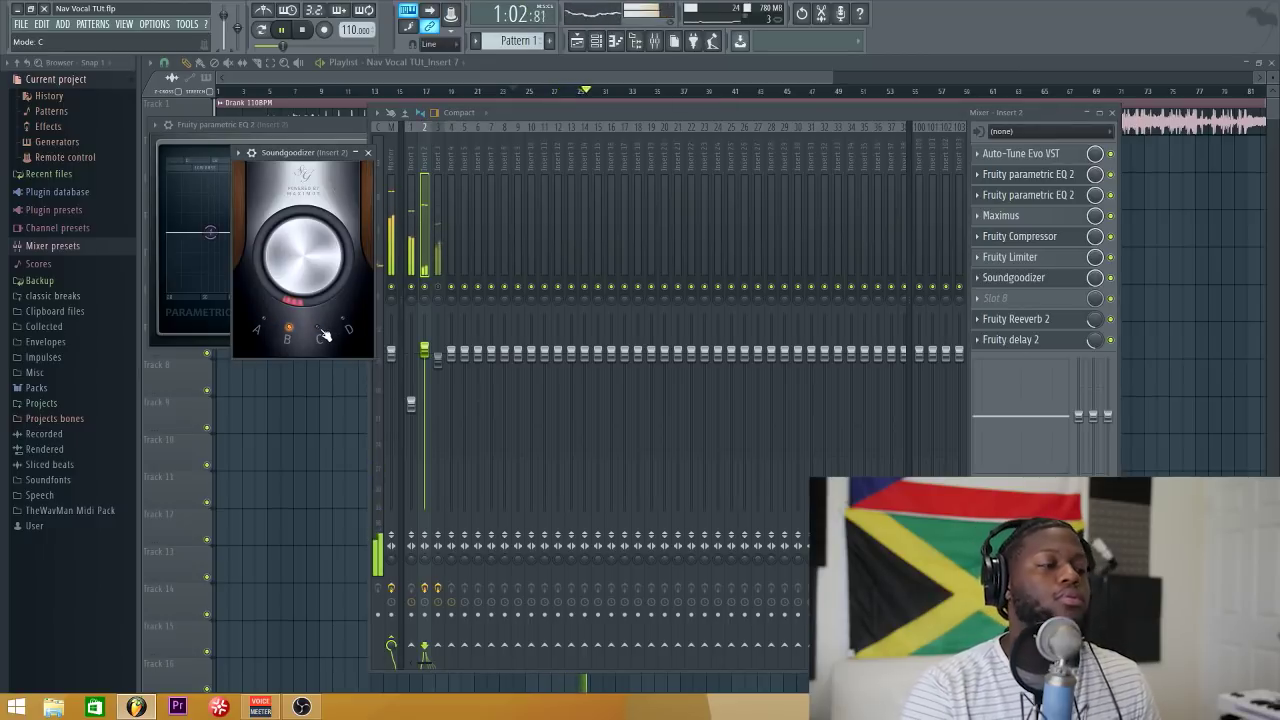
left_click(349, 324)
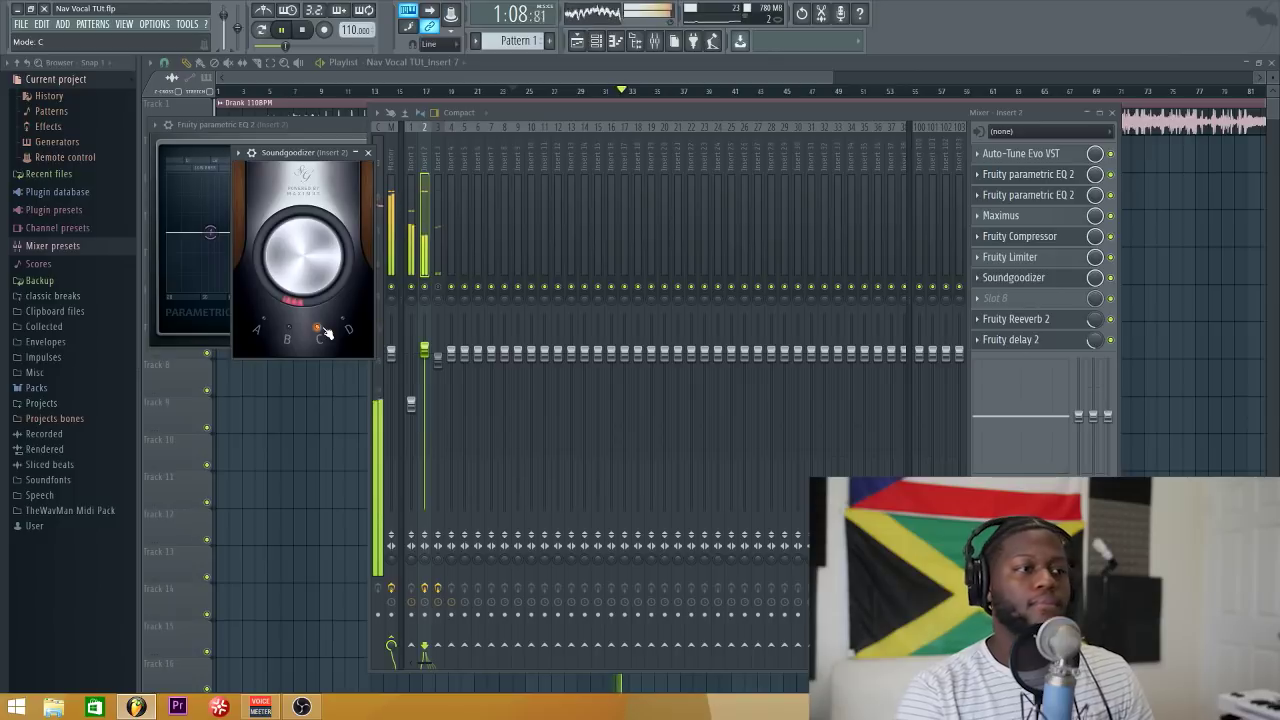
key("space")
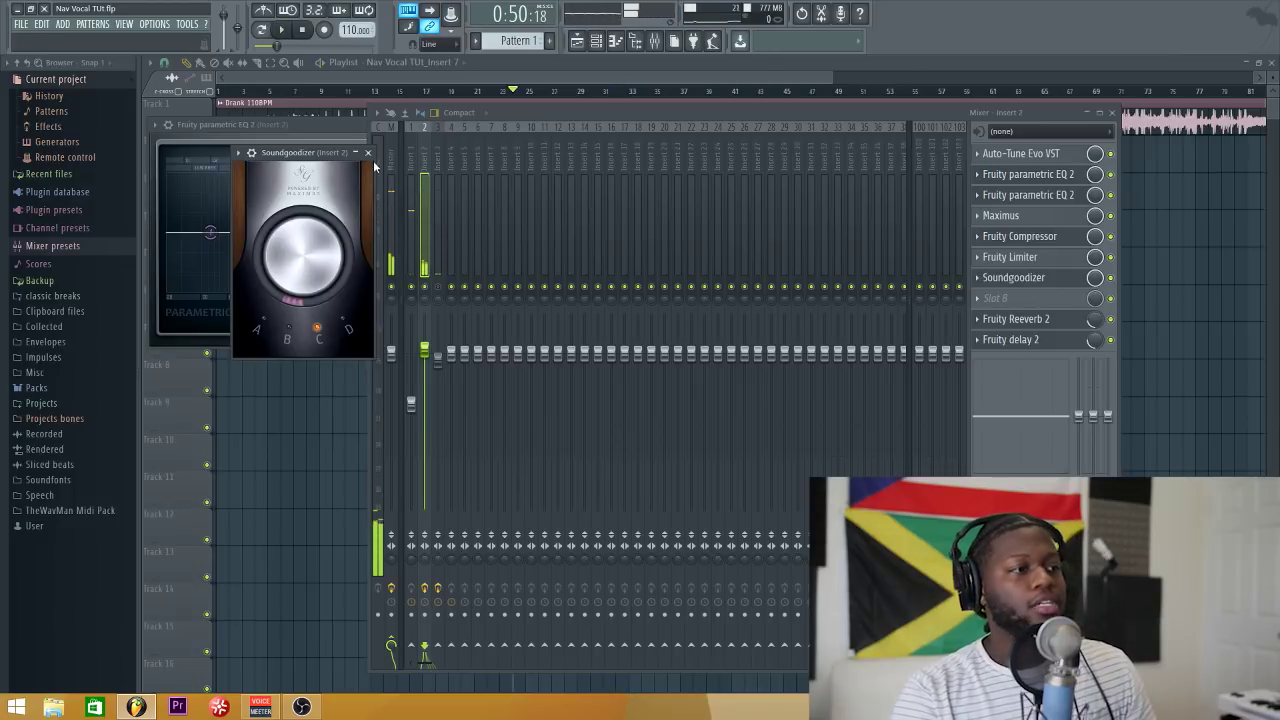
left_click(368, 152)
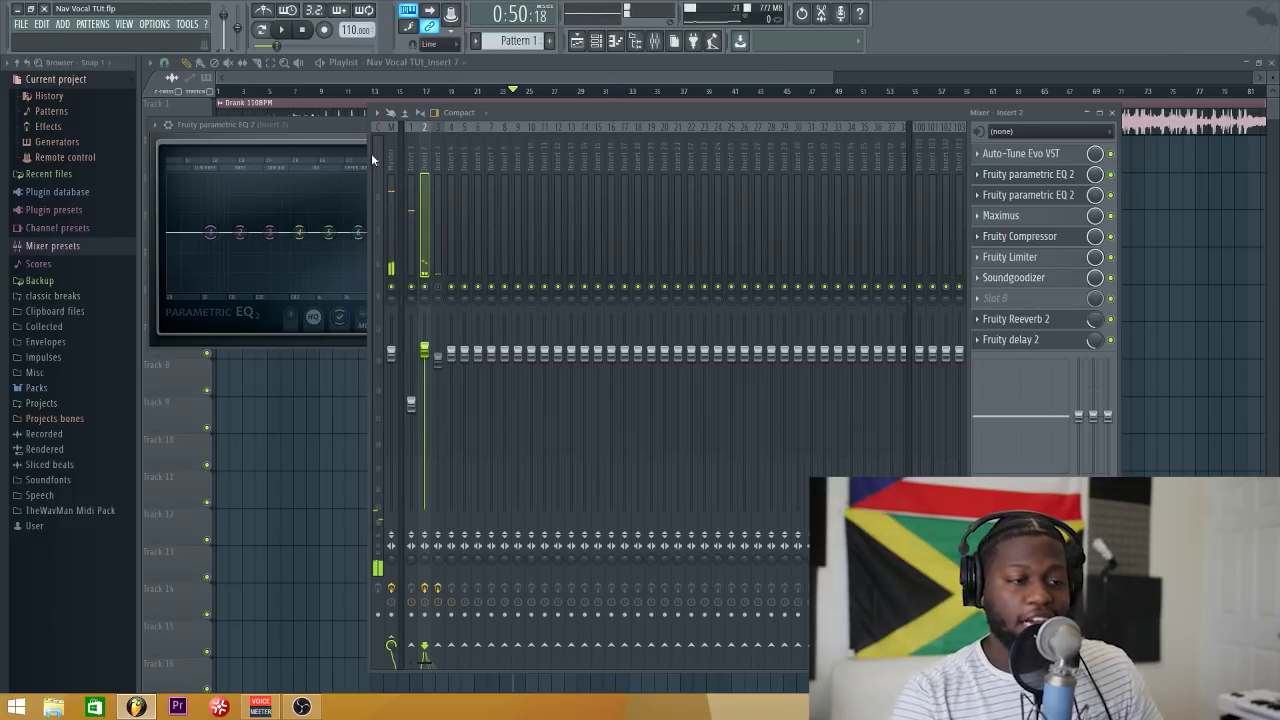
- Open Fruity Reeverb 2 and raise its mixer-slot mix level to 100%
left_click(1041, 319)
left_click_drag(379, 211, 397, 181)
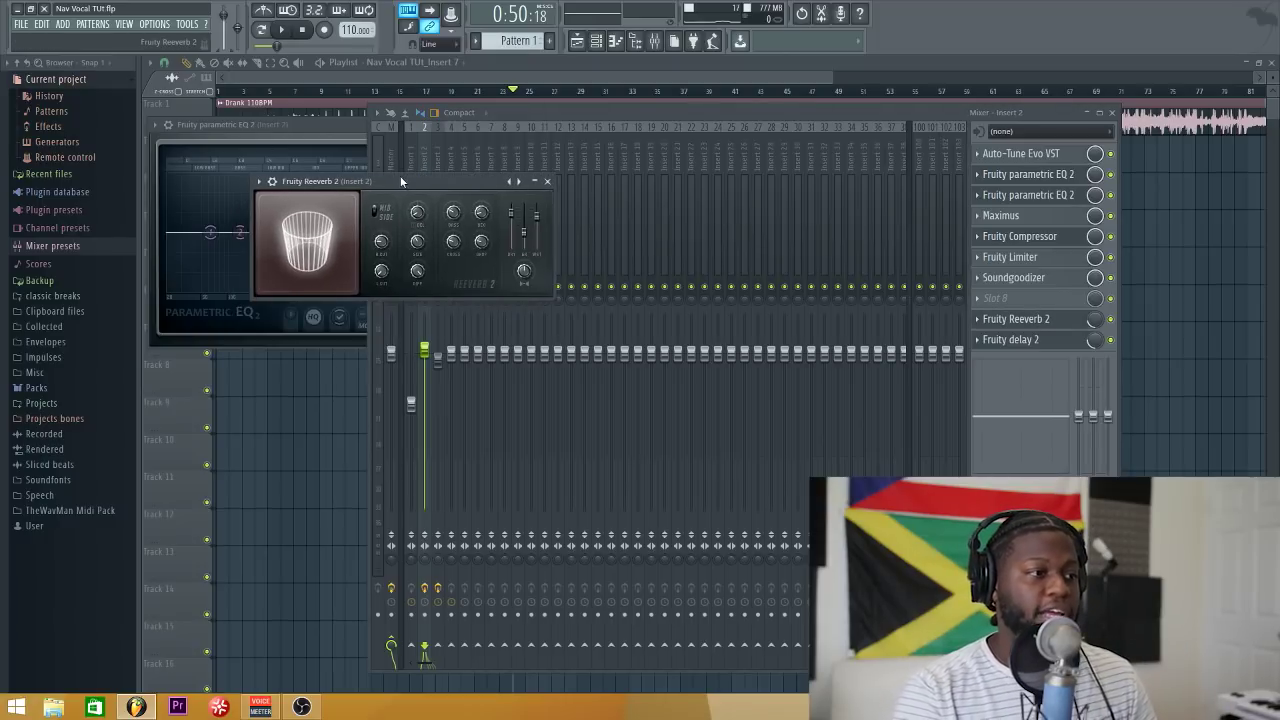
left_click(1096, 322)
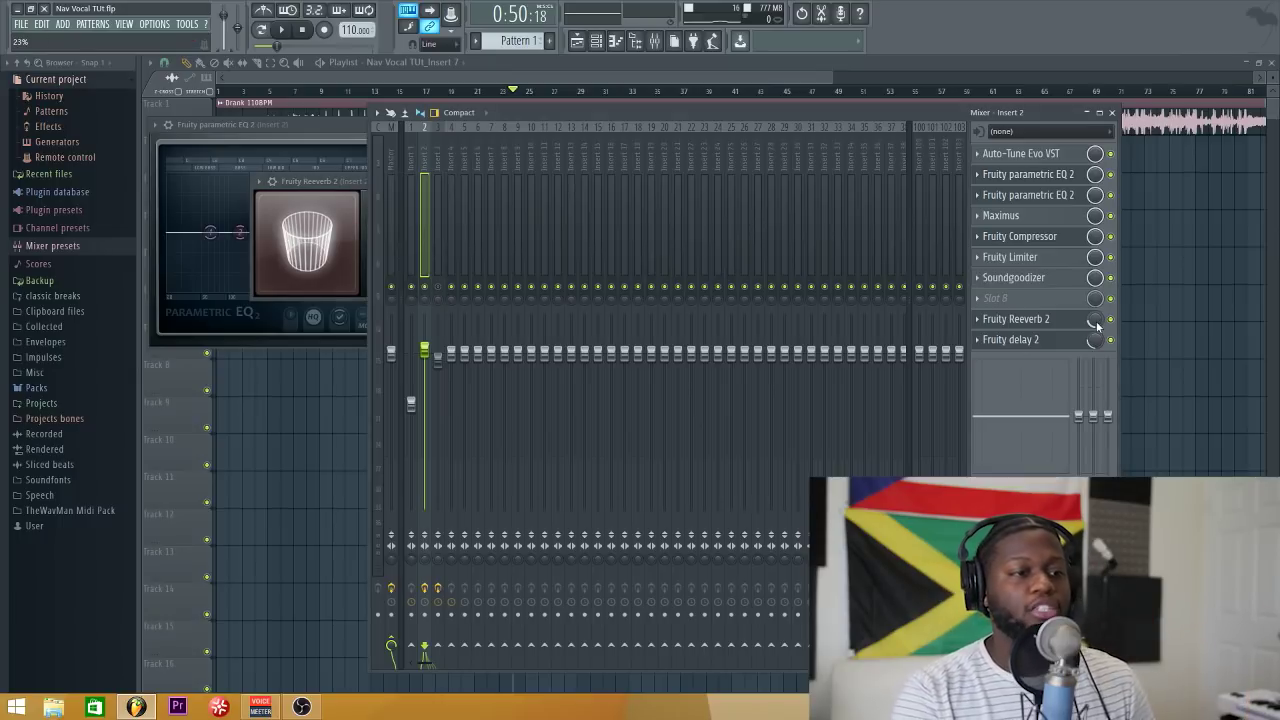
left_click_drag(1097, 325, 1097, 285)
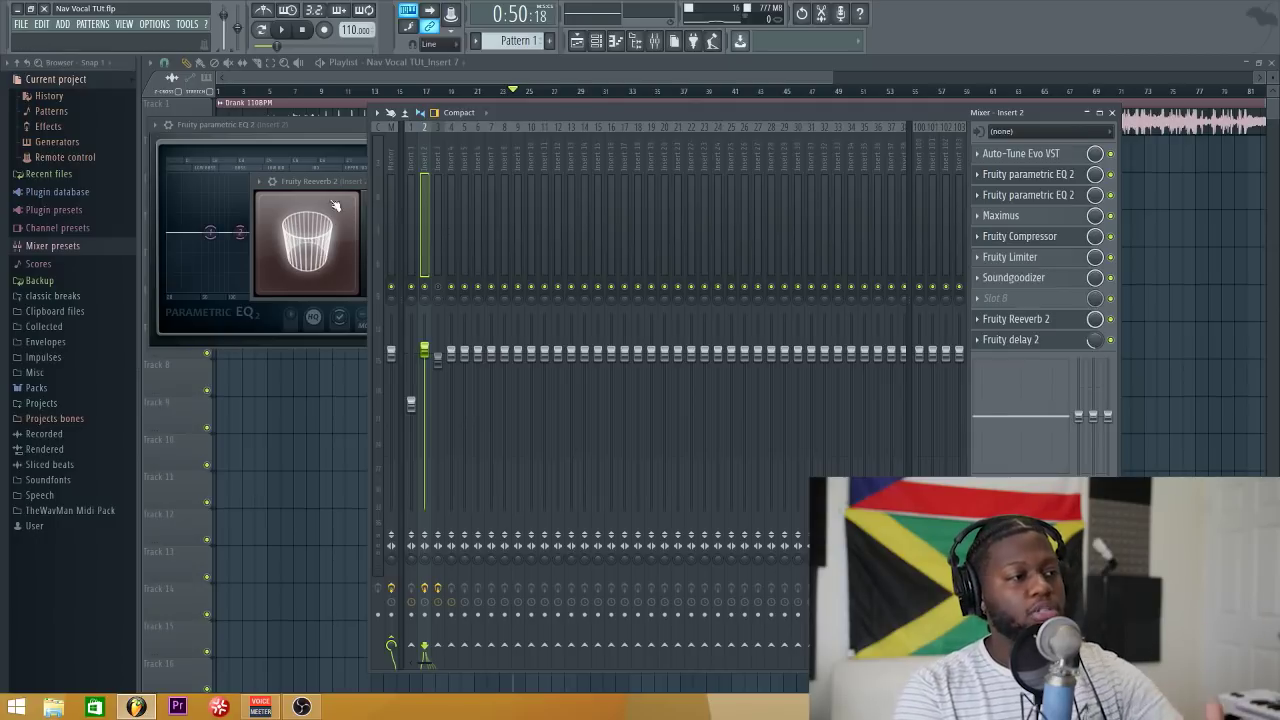
- Play the vocal, lower the Reeverb 2 mix level to 62%, and stop playback
left_click(1016, 318)
left_click_drag(948, 106, 1047, 138)
key("space")
left_click_drag(1194, 351, 1194, 420)
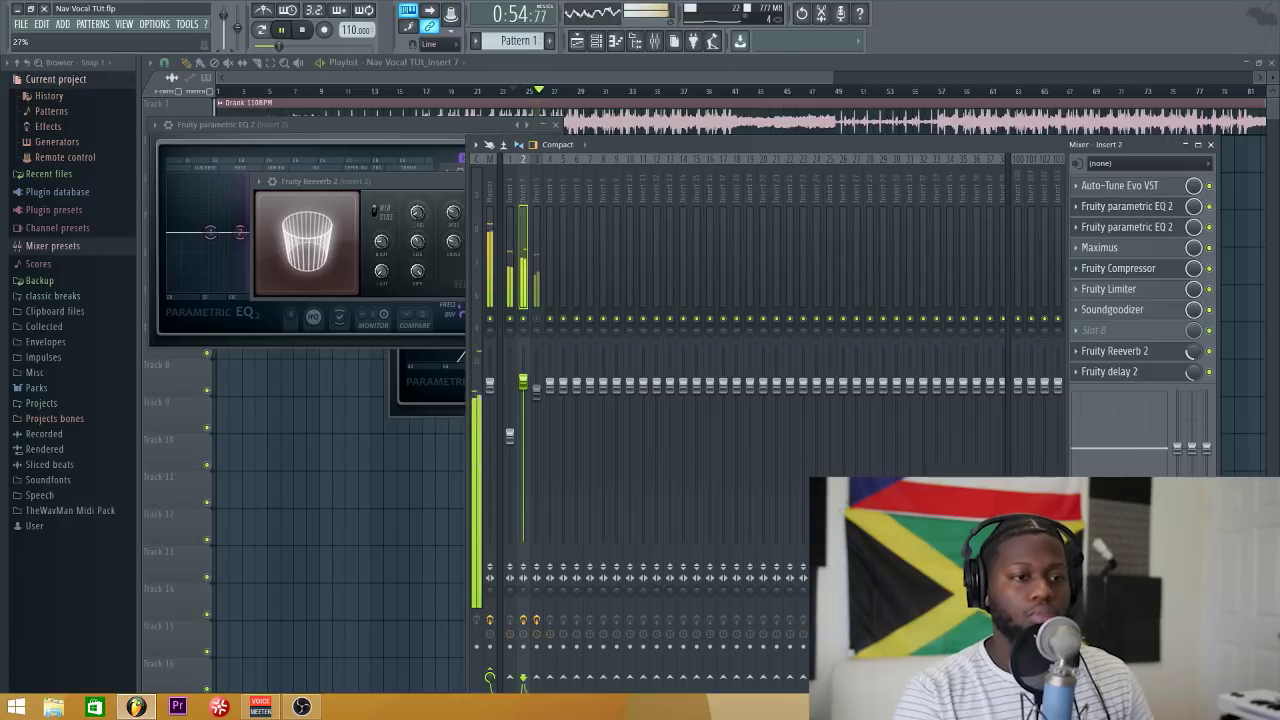
left_click_drag(1020, 142, 984, 111)
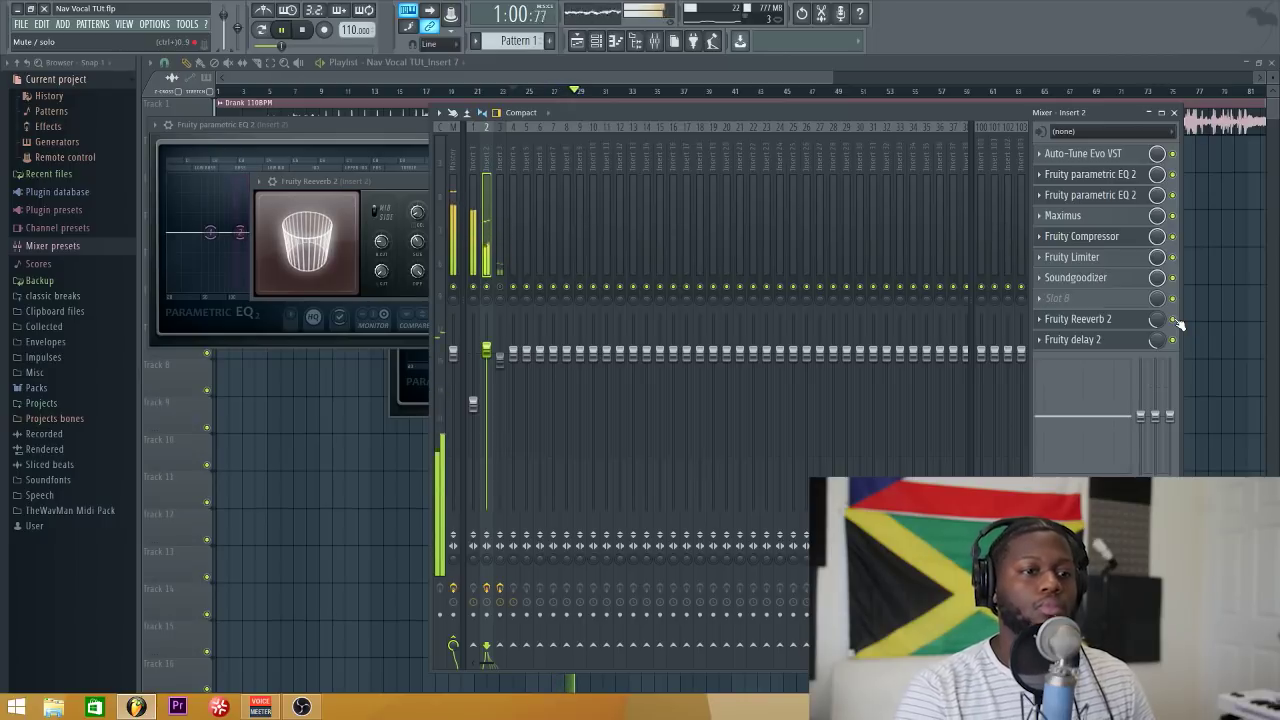
key("space")
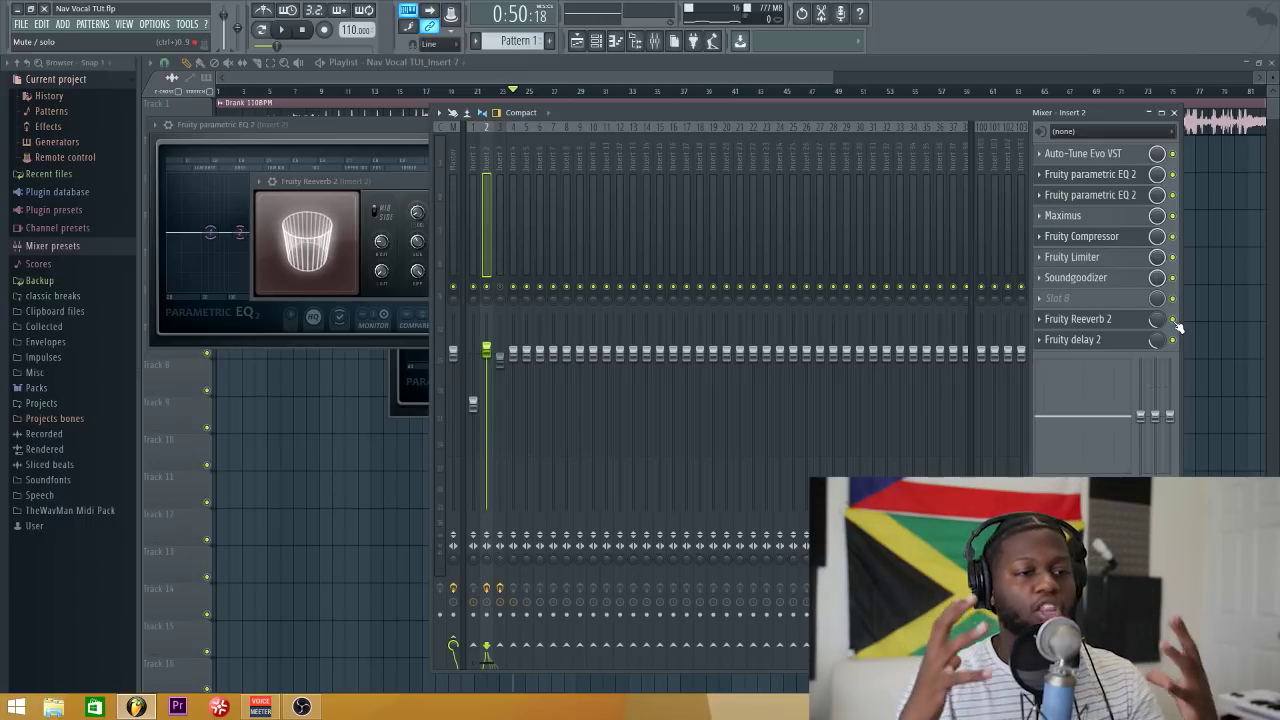
left_click(365, 187)
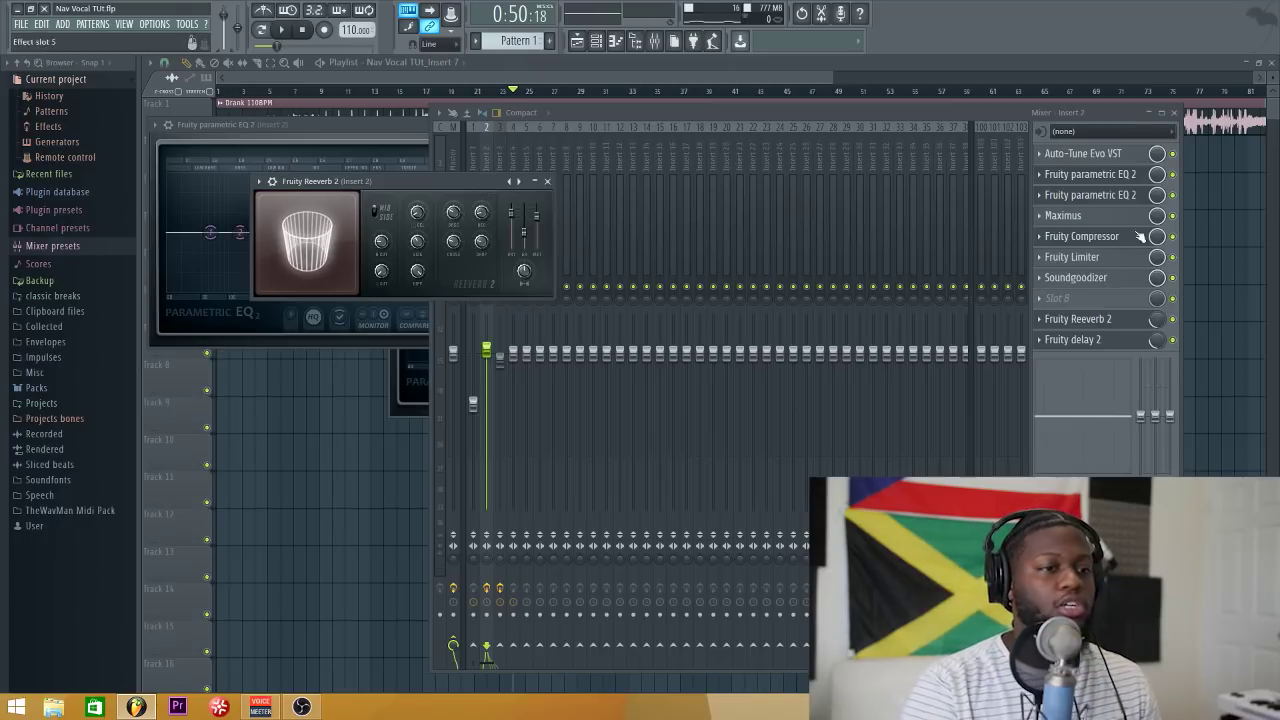
- Open Insert 2's Fruity delay 2 window over the mixer, replacing the reverb window
left_click(1100, 341)
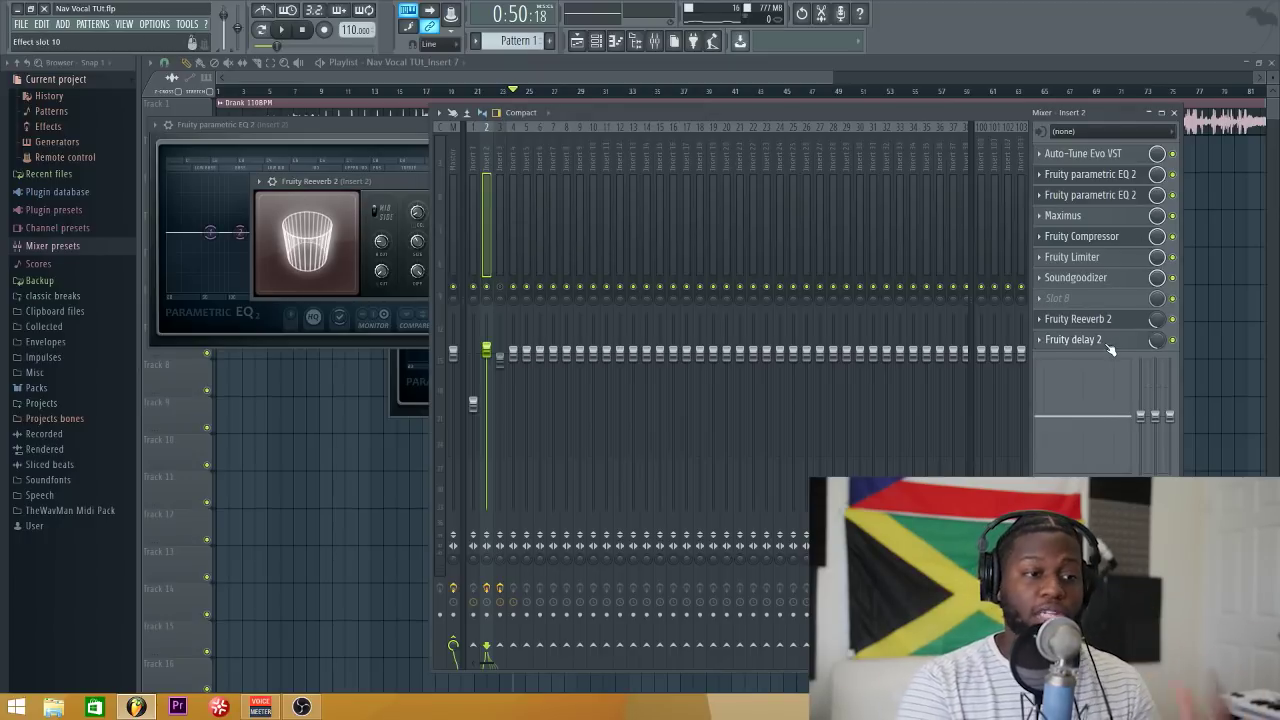
left_click_drag(401, 248, 477, 232)
left_click(465, 72)
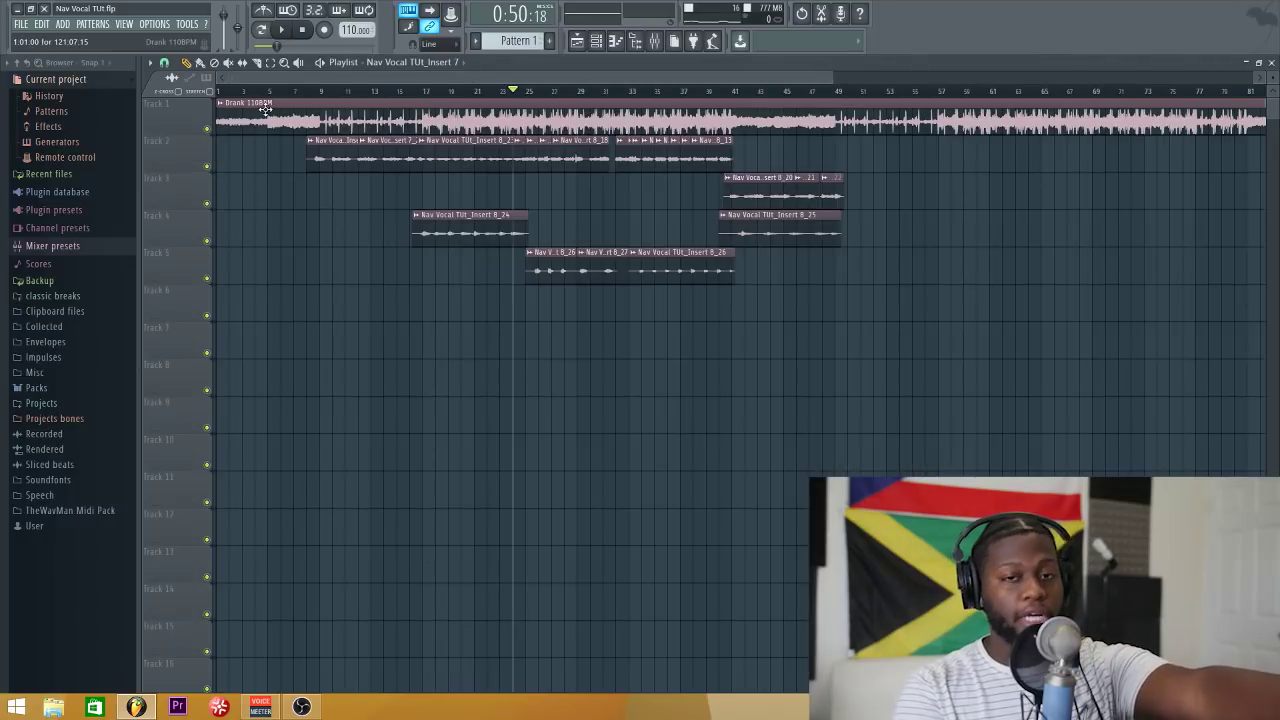
left_click(654, 41)
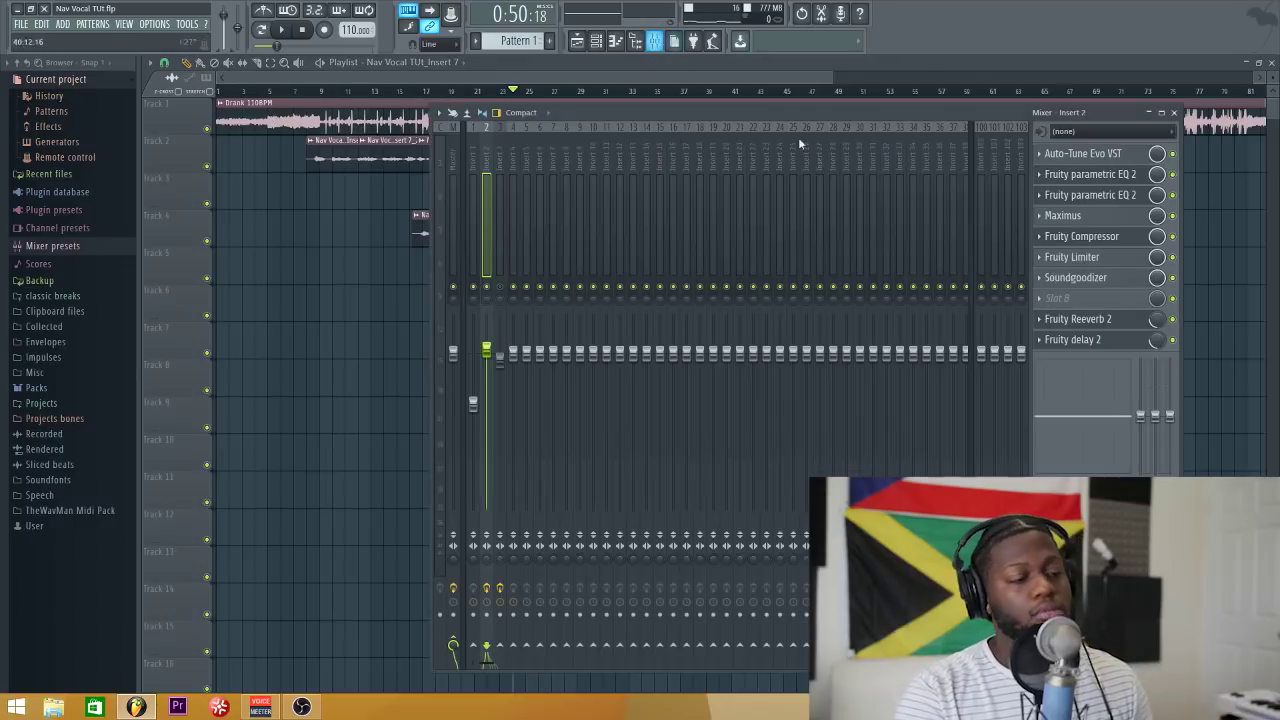
left_click(1104, 342)
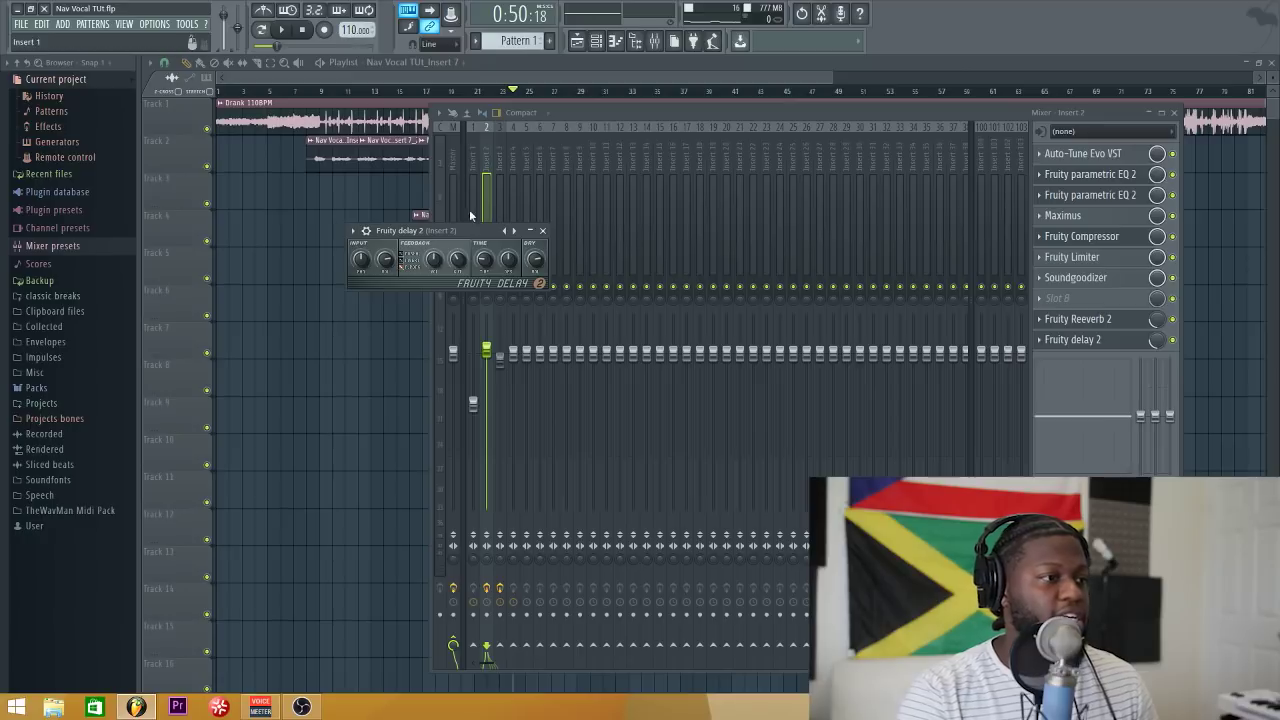
- Set the Fruity delay 2 Time to 2 steps after trying 3, 4 and 8 steps
right_click(488, 264)
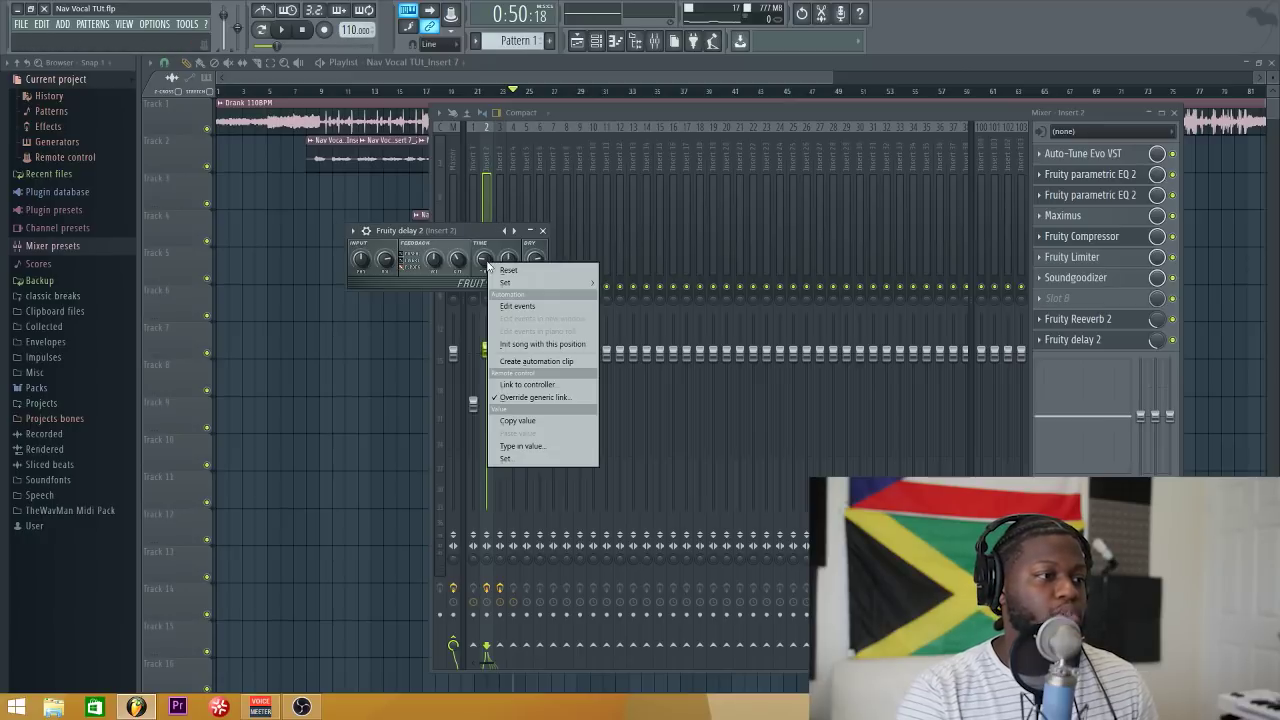
mouse_move(522, 284)
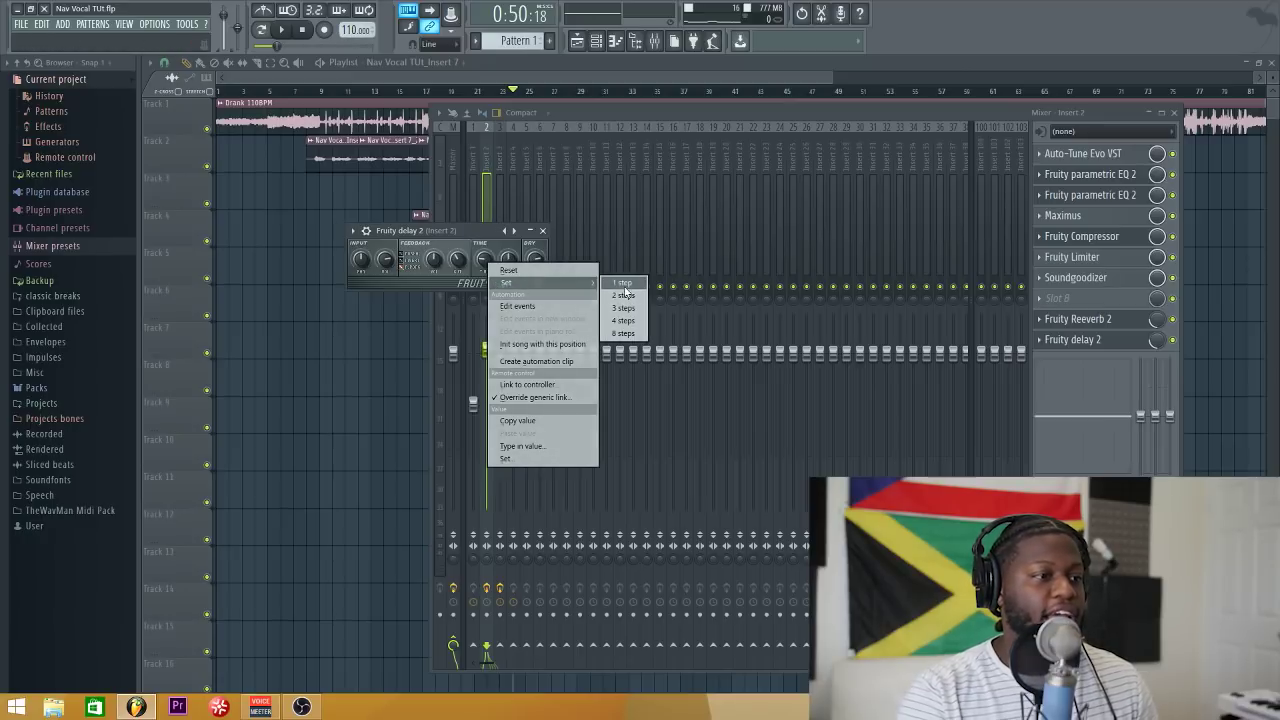
left_click(623, 308)
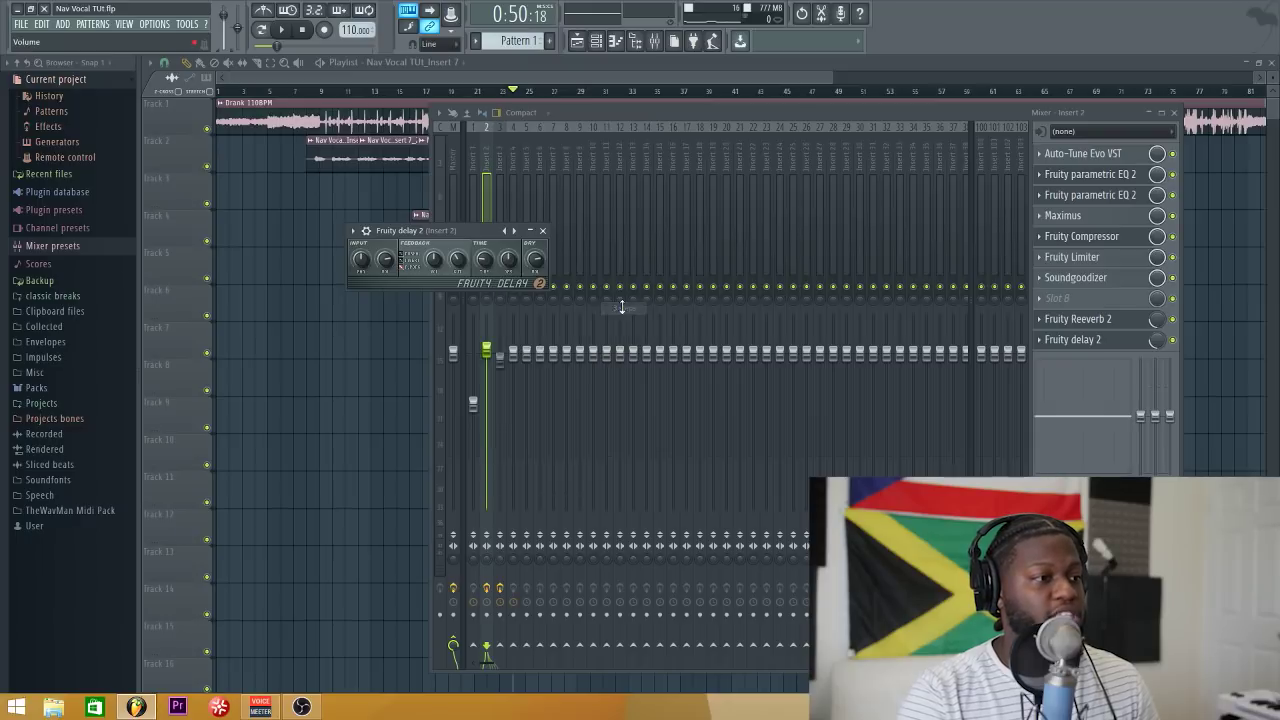
right_click(484, 259)
mouse_move(550, 275)
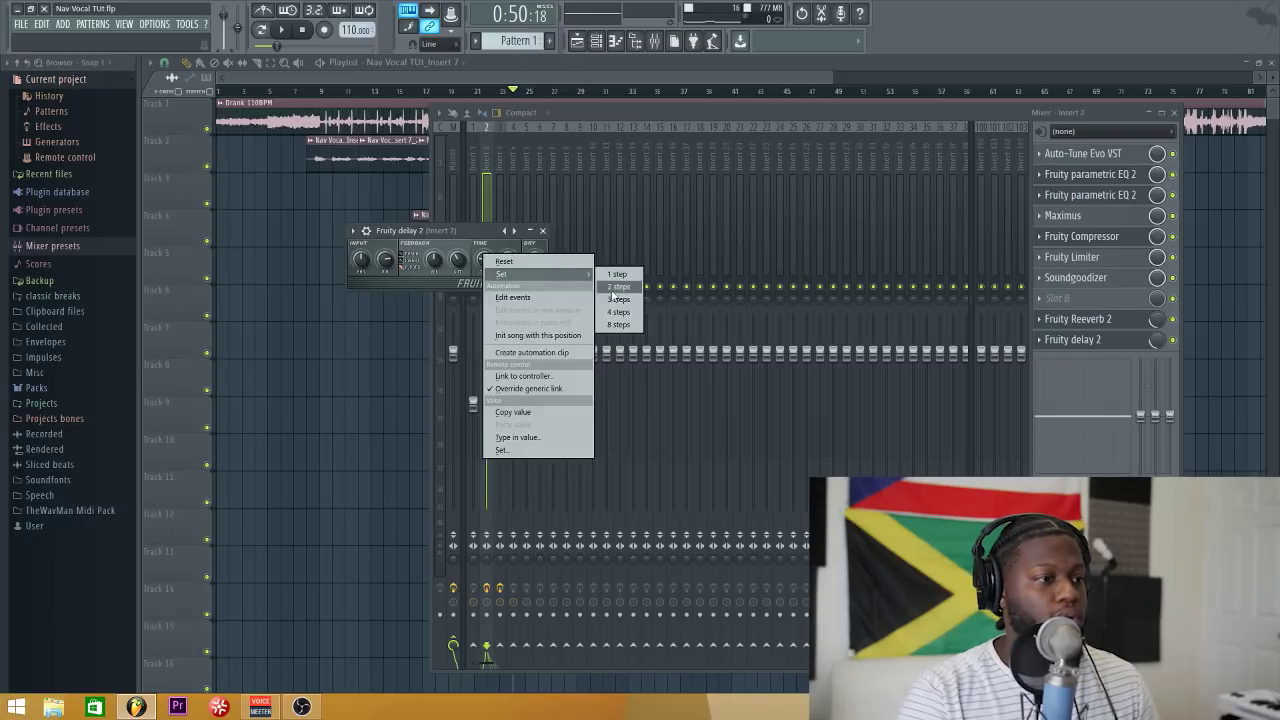
left_click(619, 313)
right_click(487, 259)
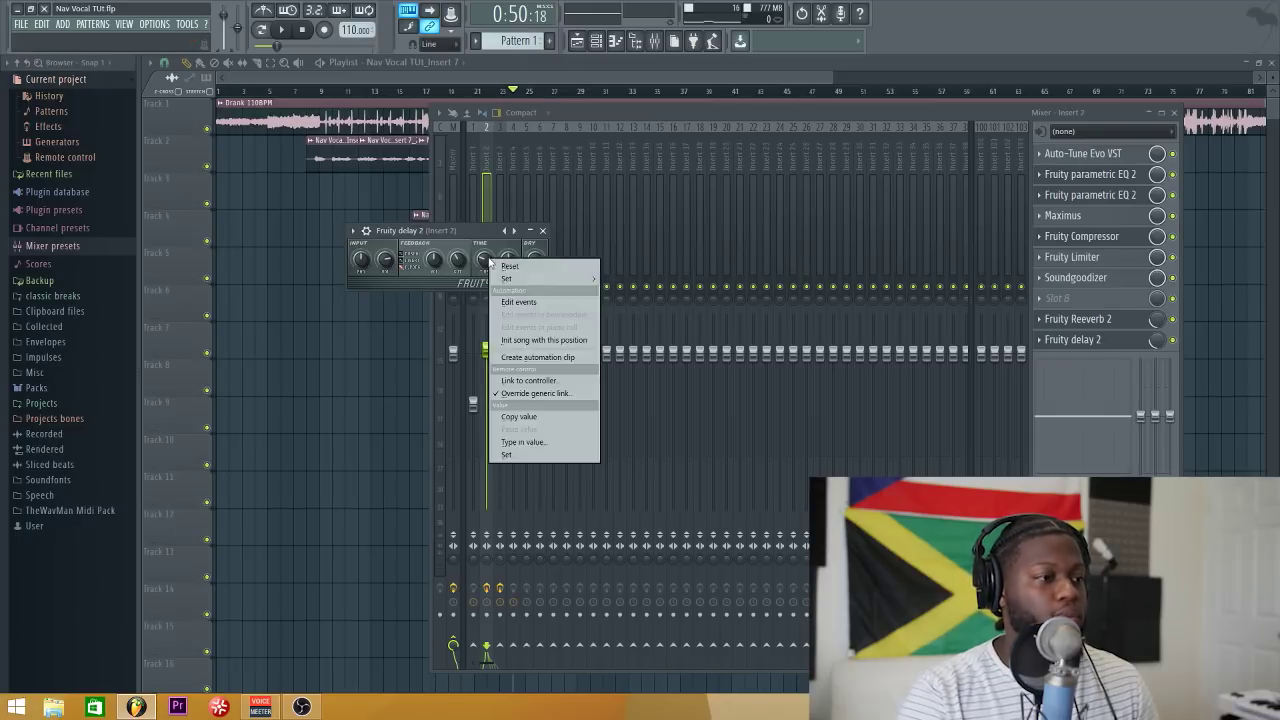
mouse_move(556, 281)
left_click(625, 330)
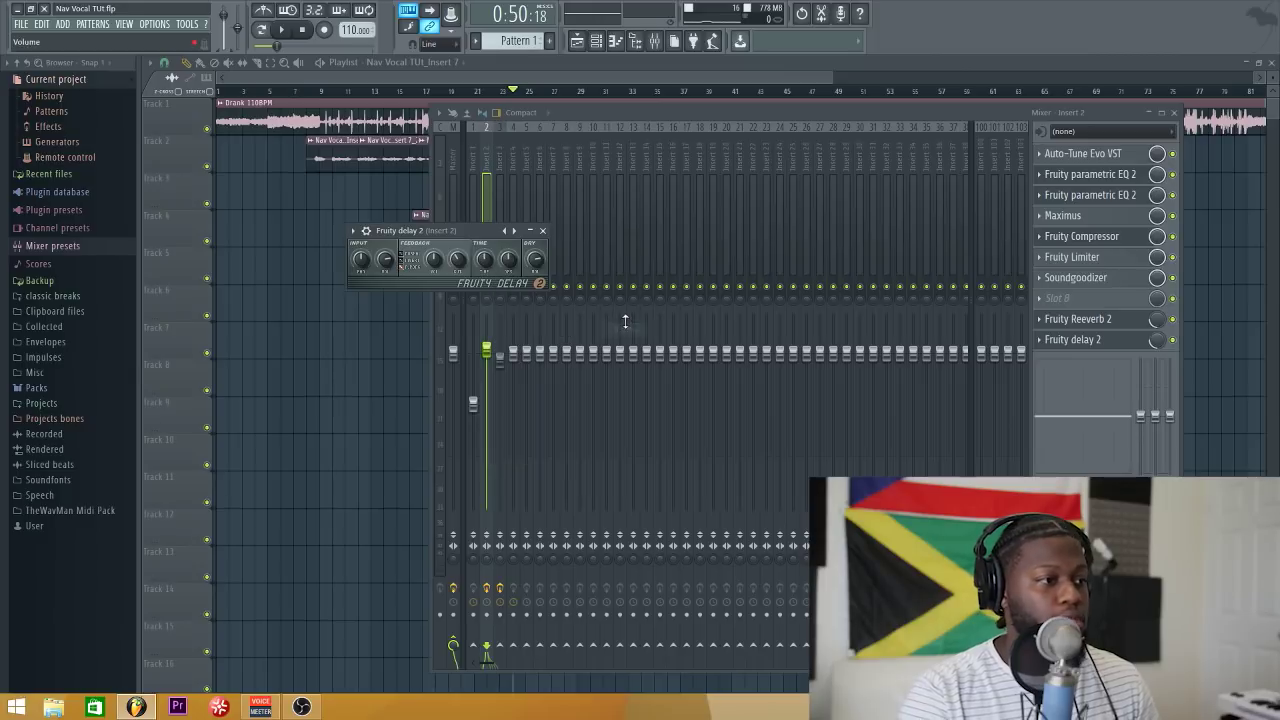
right_click(488, 261)
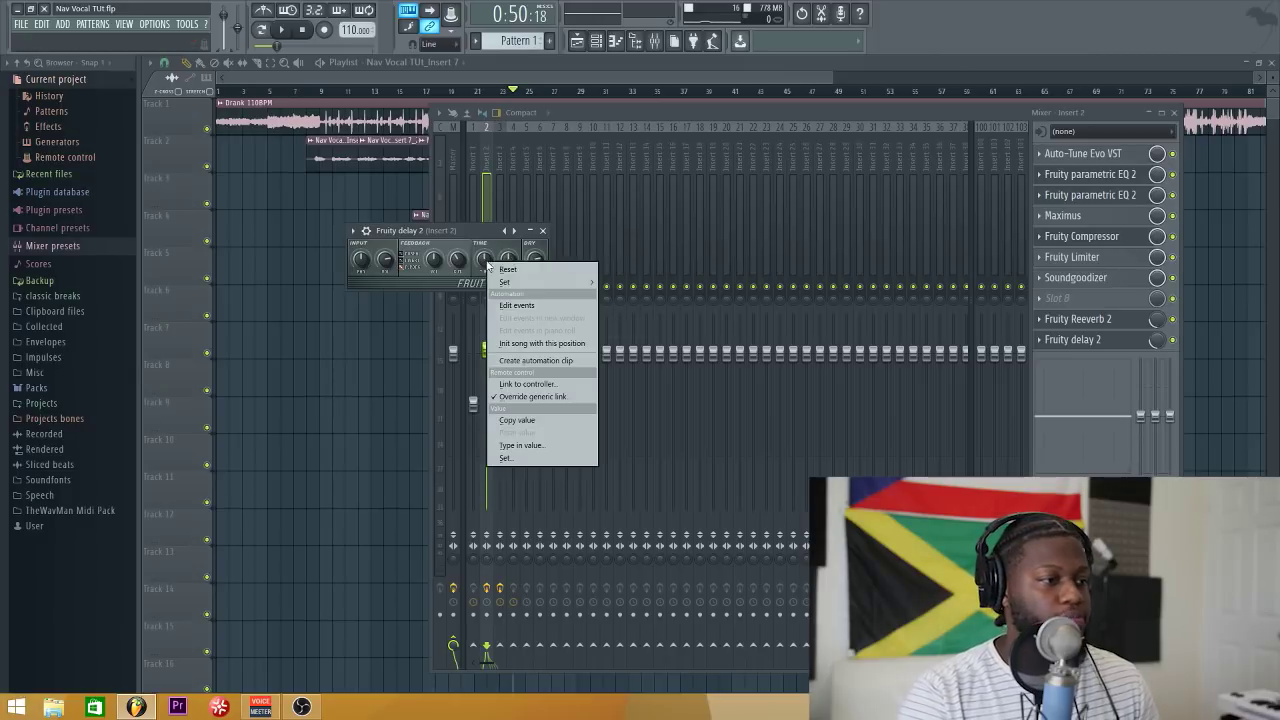
mouse_move(566, 282)
left_click(628, 296)
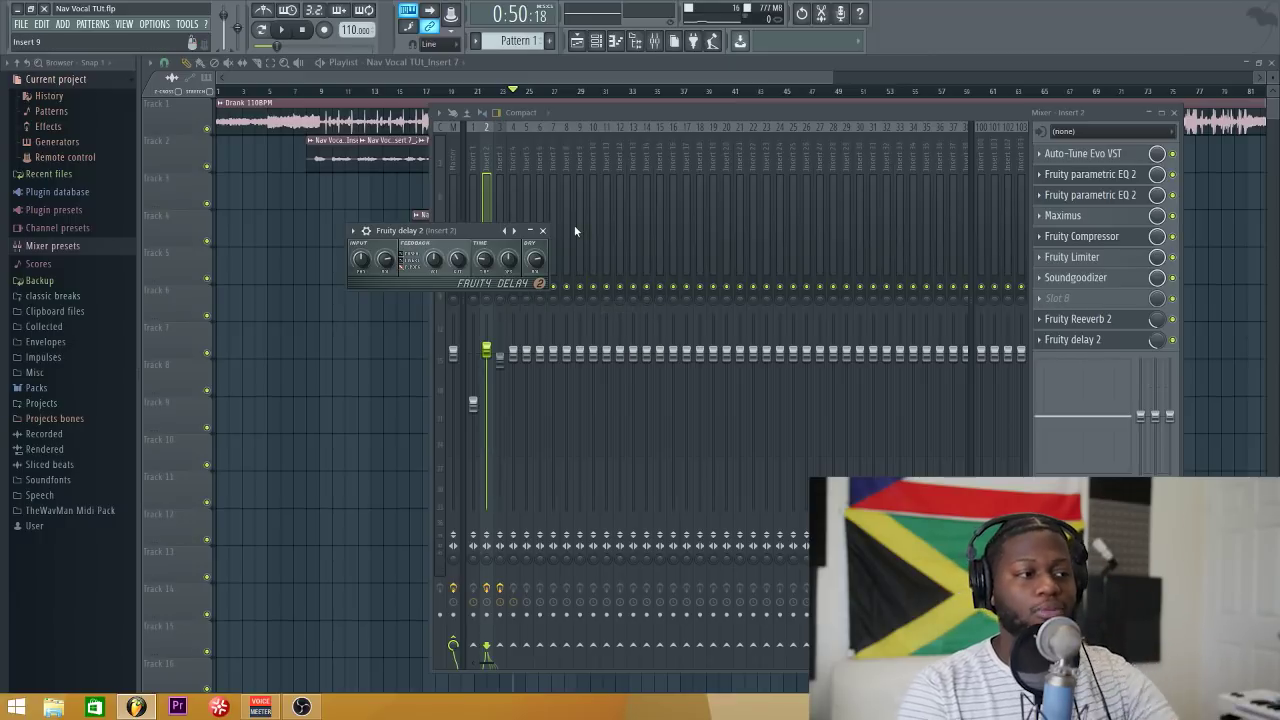
- Play the vocal, lower Fruity delay 2's mix to 28%, and hide the mixer
left_click(520, 180)
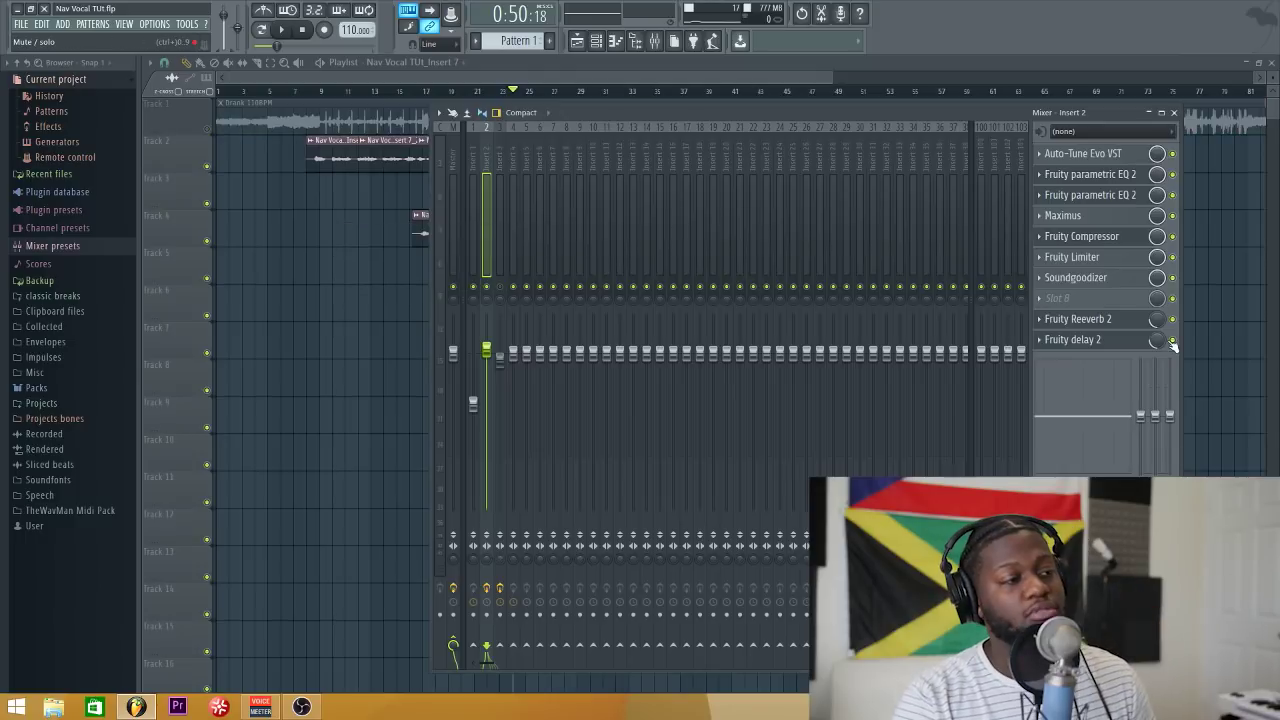
key("space")
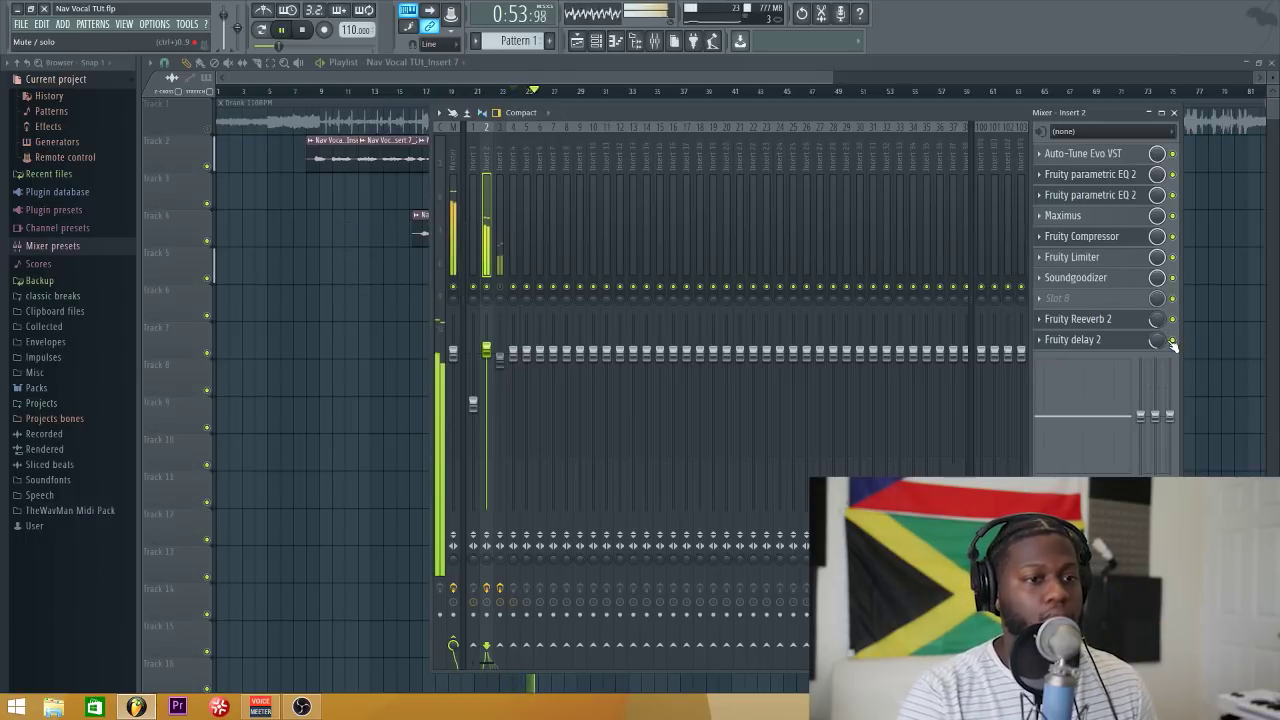
scroll(1158, 343, "down", 5)
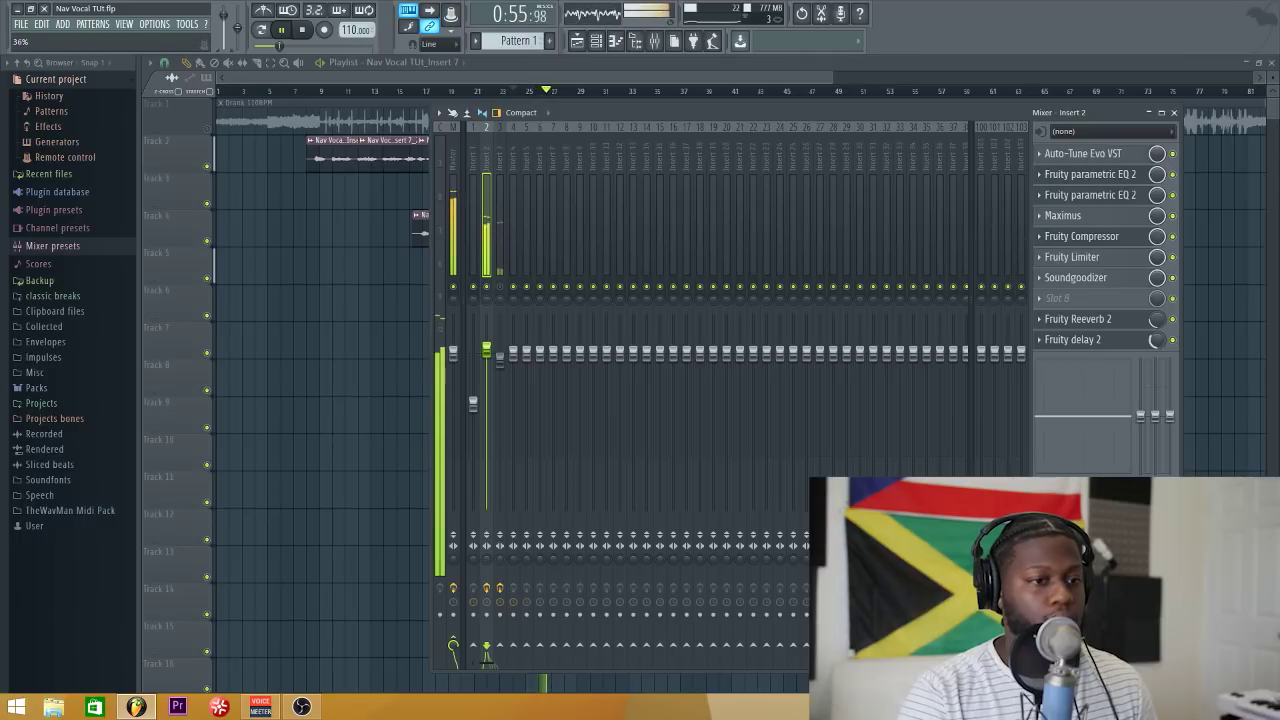
scroll(1157, 341, "down", 4)
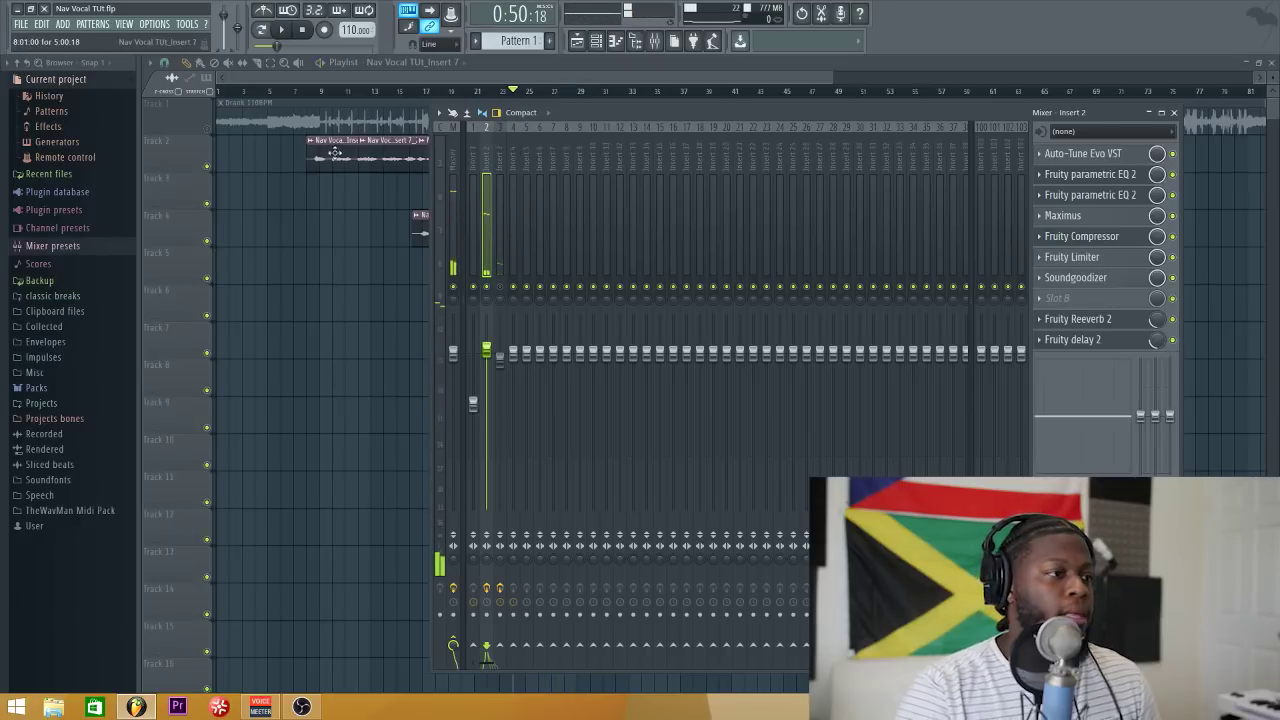
key("F9")
- Unmute Track 1, move the playhead to bar 16, and solo Track 4
left_click(208, 128)
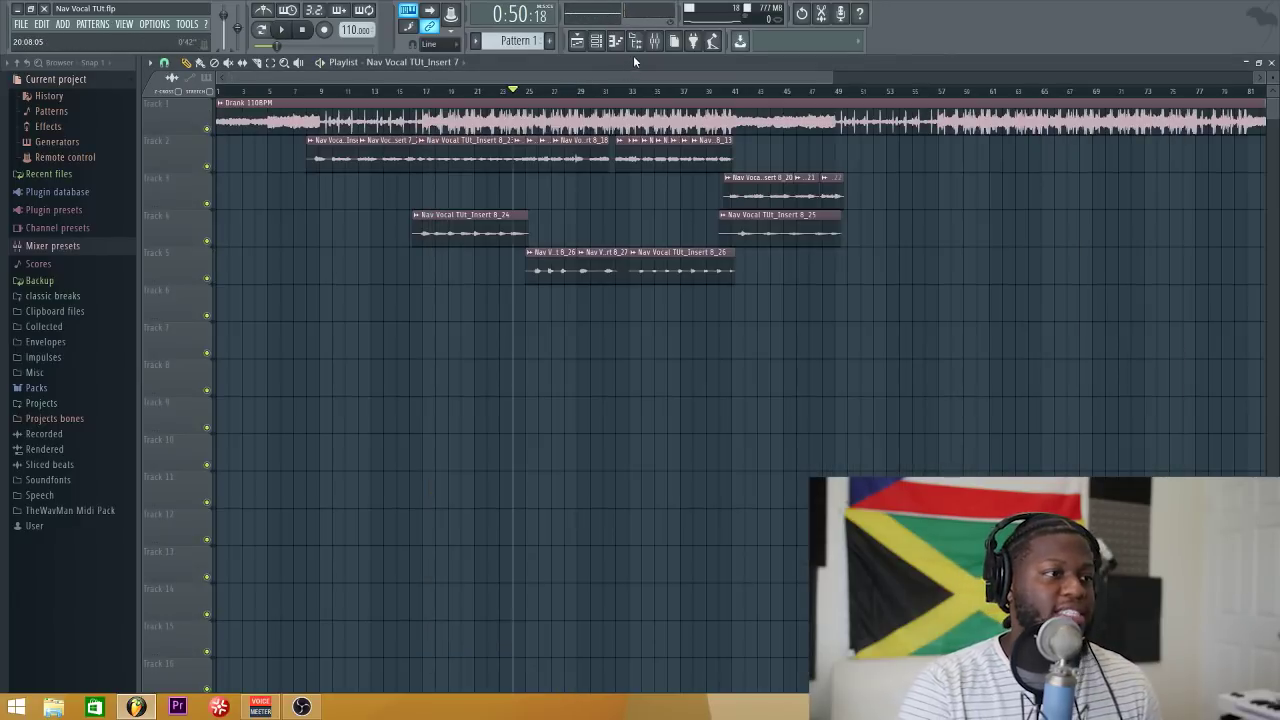
left_click(655, 42)
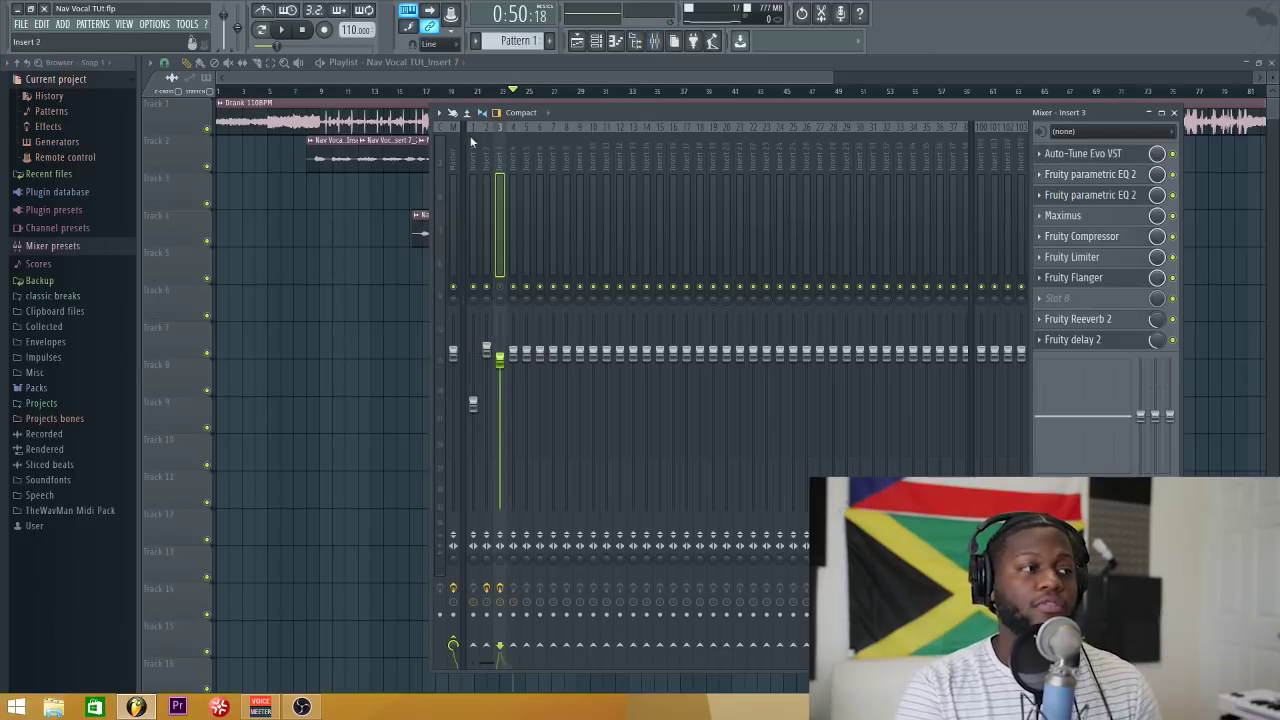
left_click(424, 92)
right_click(207, 241)
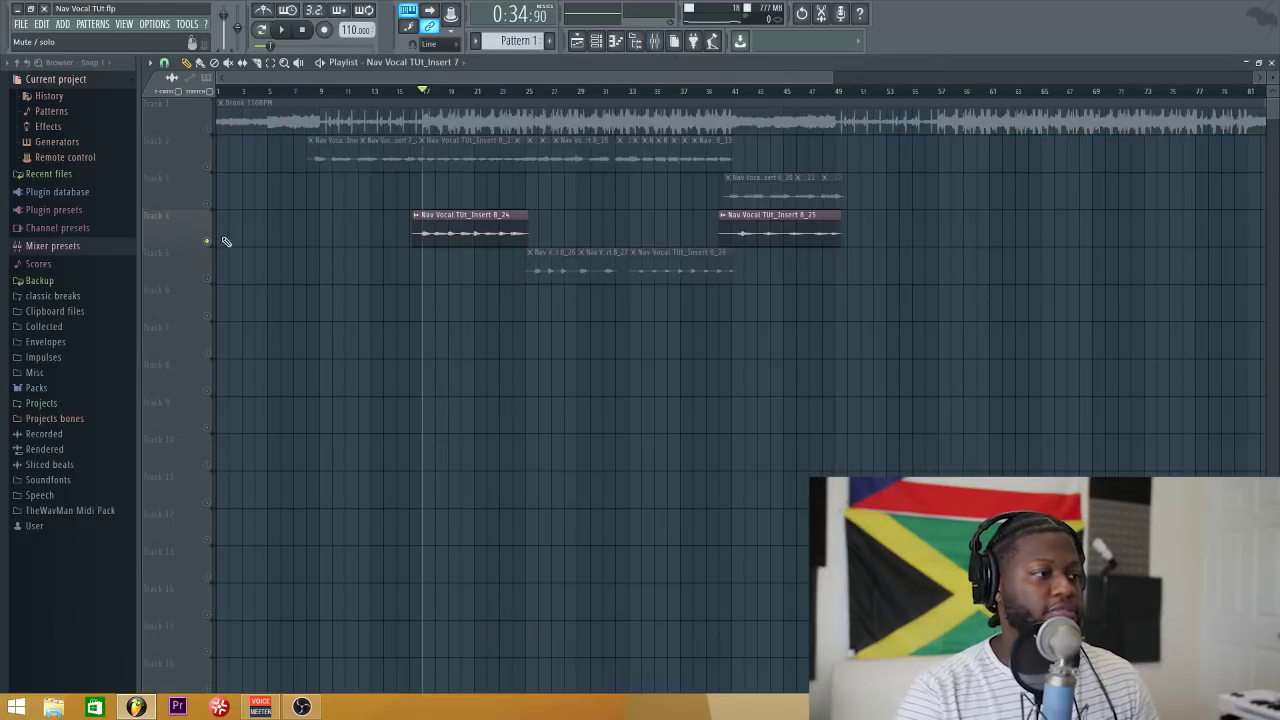
- Play the soloed Track 4 with the mixer showing, then stop playback
key("space")
key("F9")
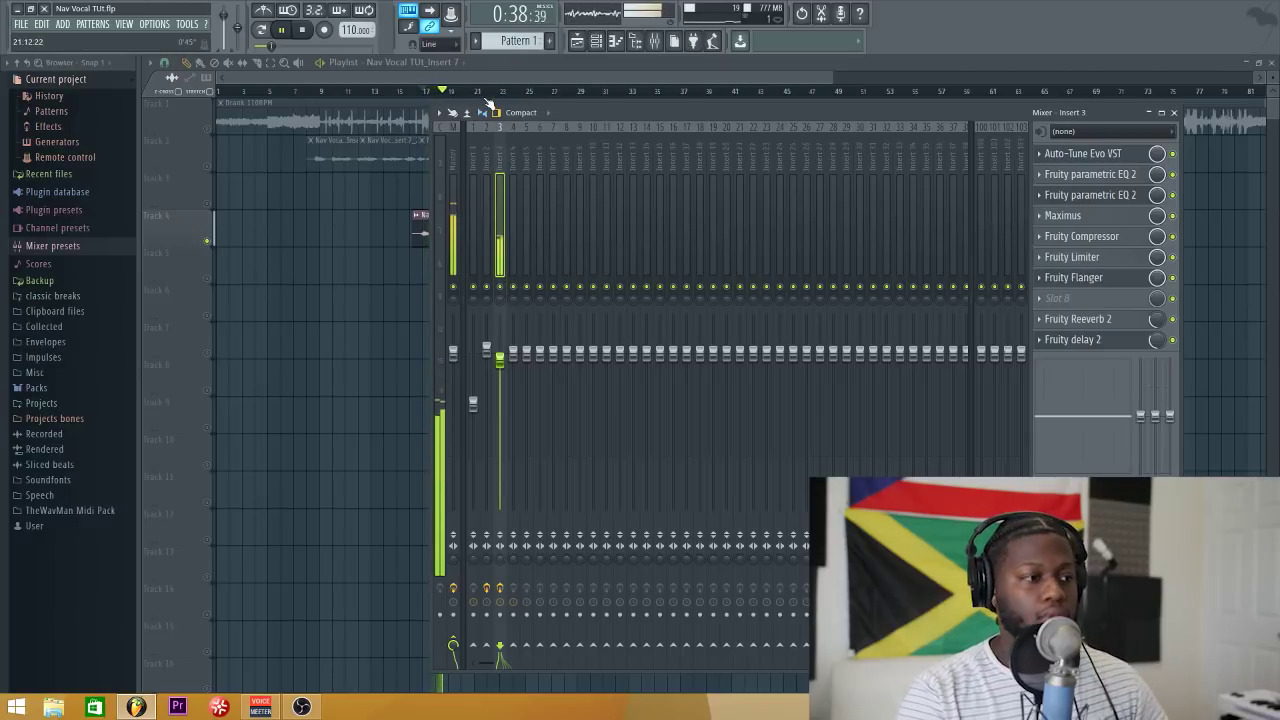
key("space")
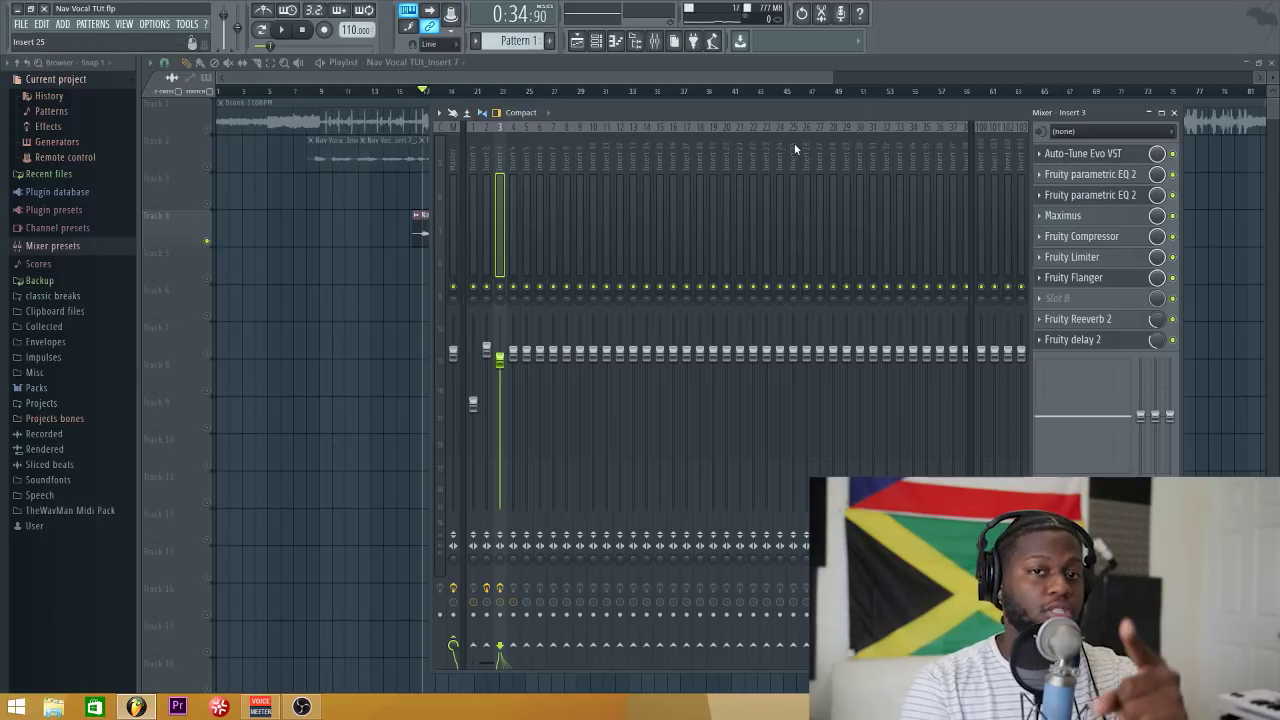
- Open Insert 3's Fruity Flanger and compare it on and off during playback, leaving it bypassed
left_click(1083, 279)
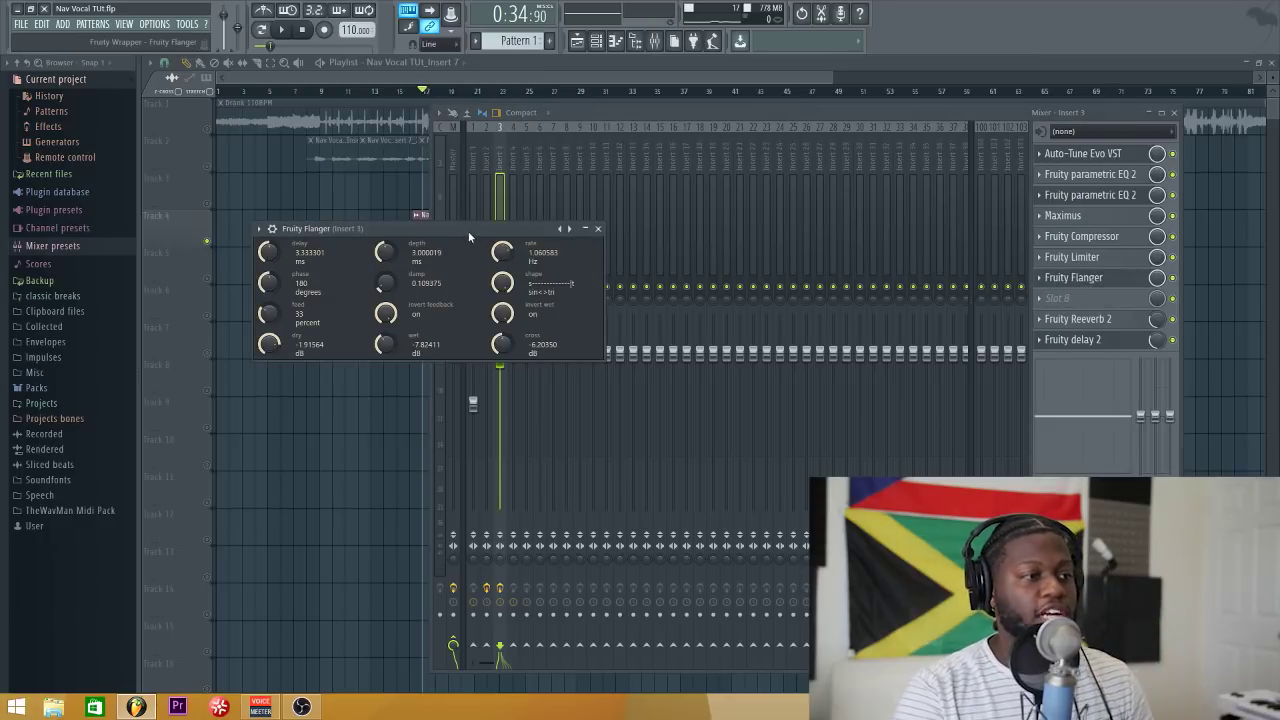
left_click(609, 112)
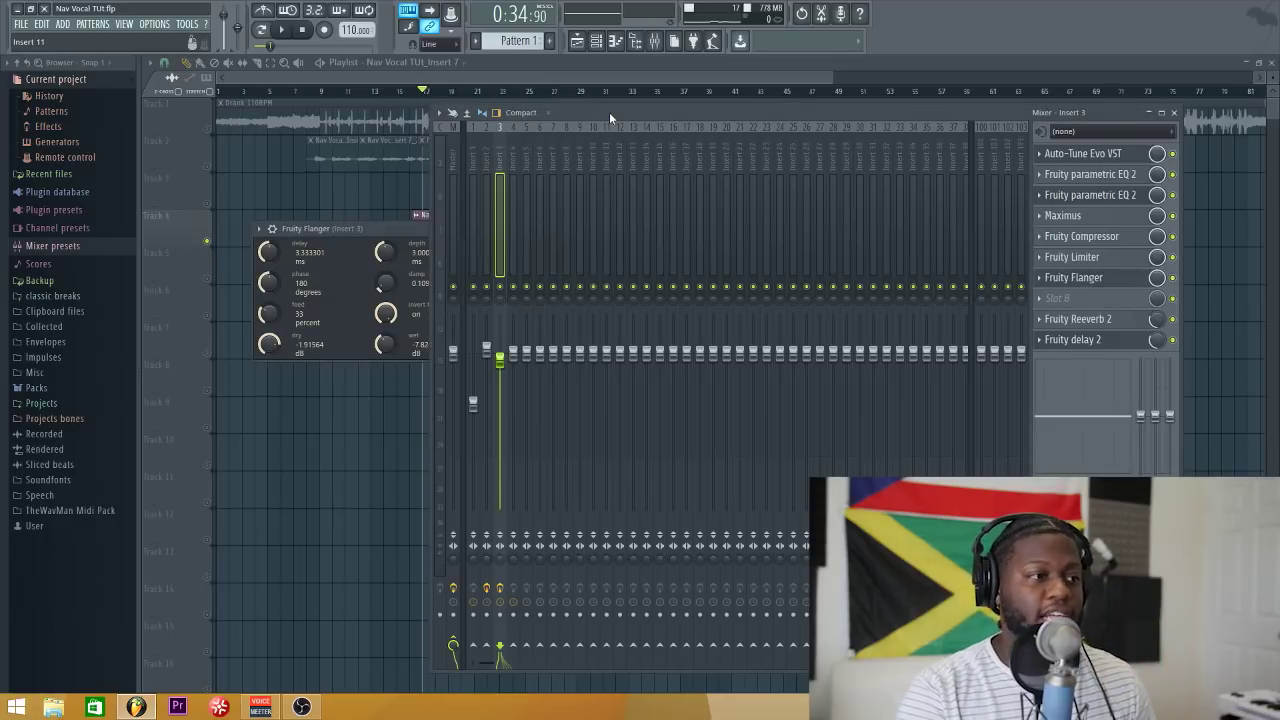
key("space")
left_click(1174, 278)
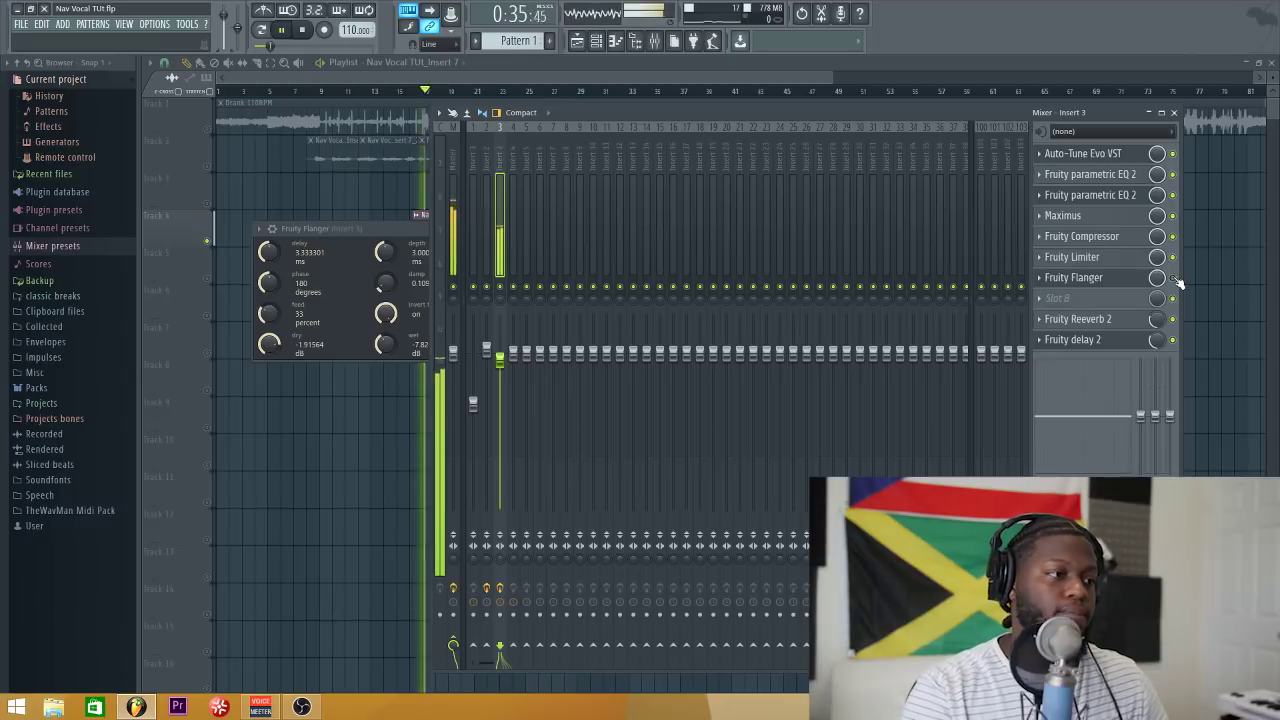
left_click(1174, 278)
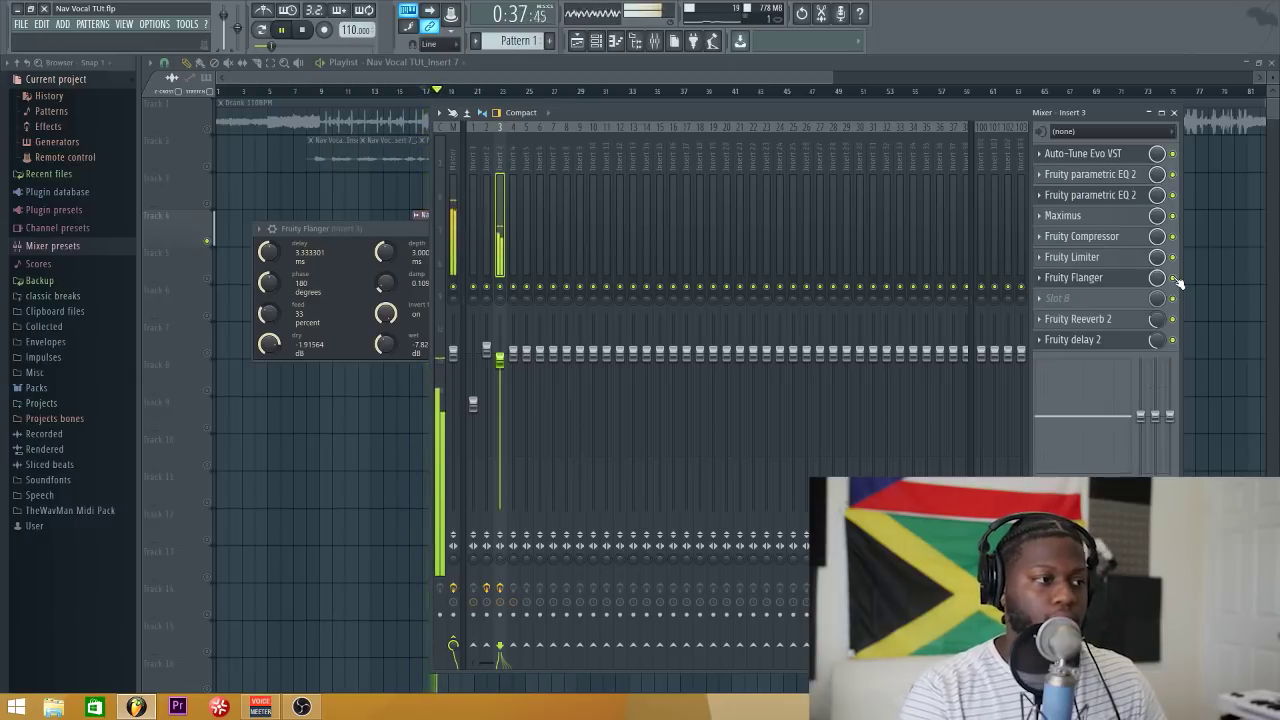
left_click(1174, 278)
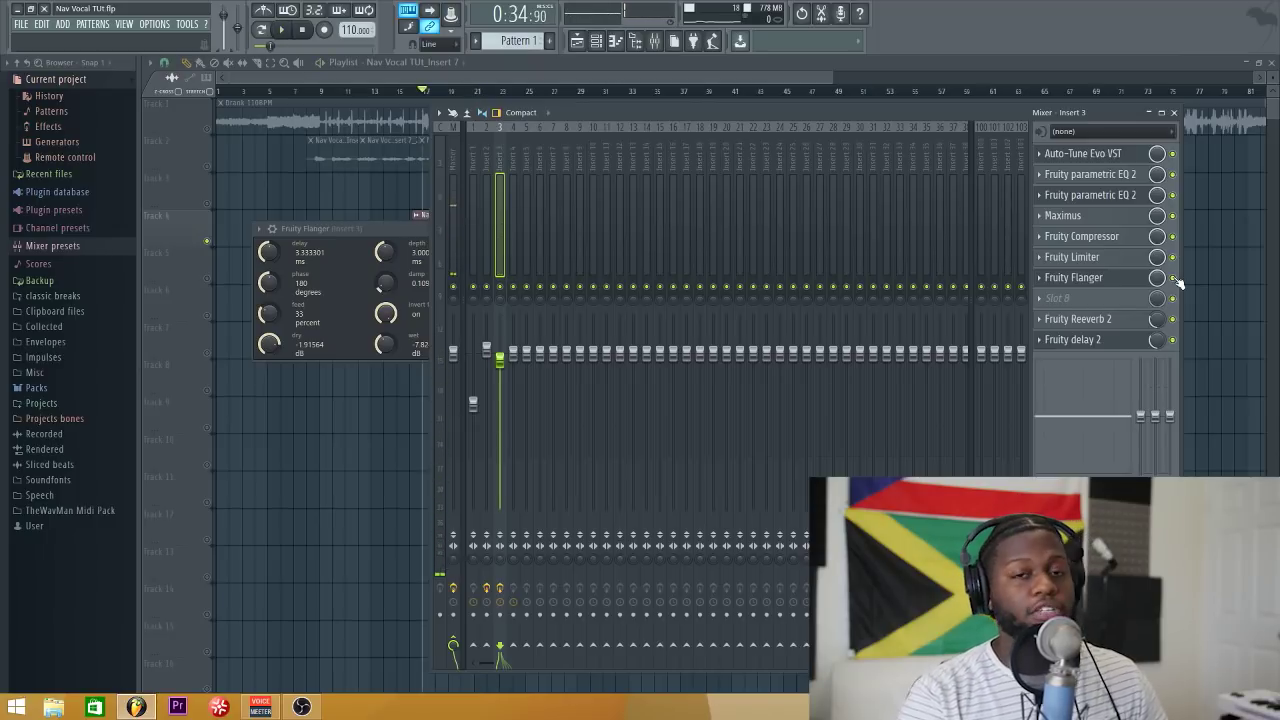
- Close the Flanger and center Insert 3's second Fruity parametric EQ 2 window over the mixer
left_click(1176, 281)
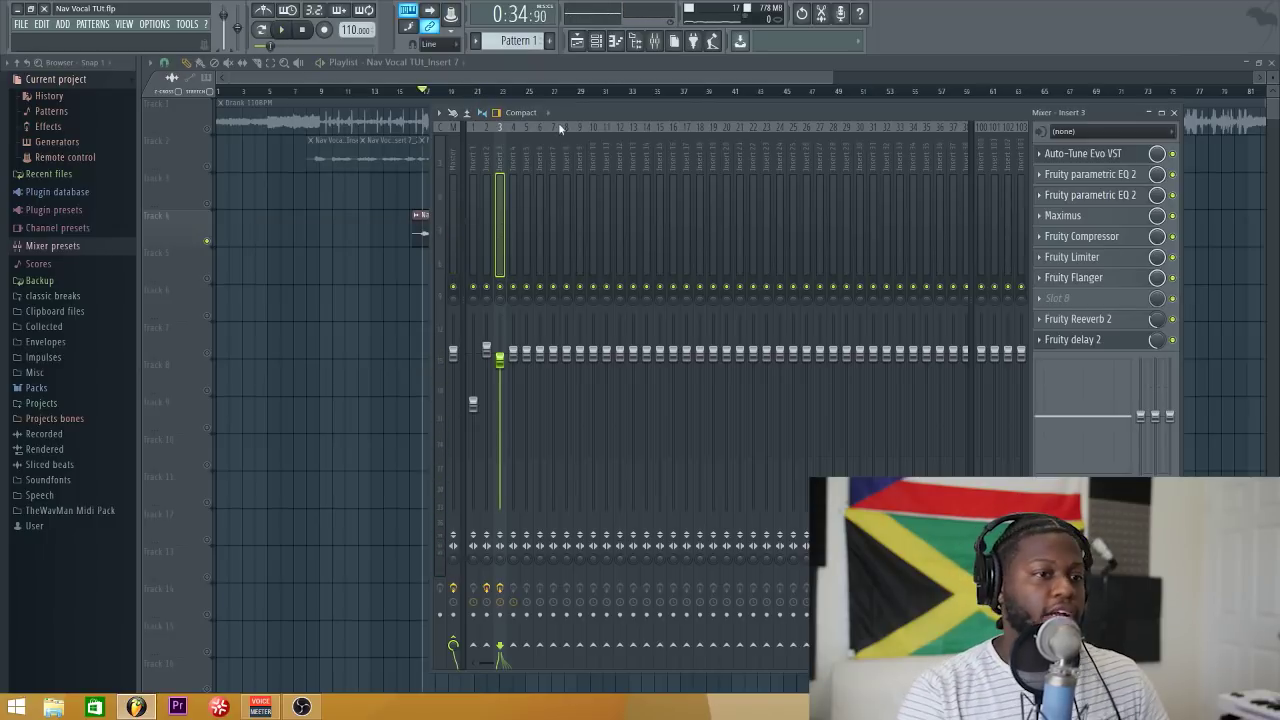
left_click(1092, 197)
left_click_drag(371, 125, 752, 173)
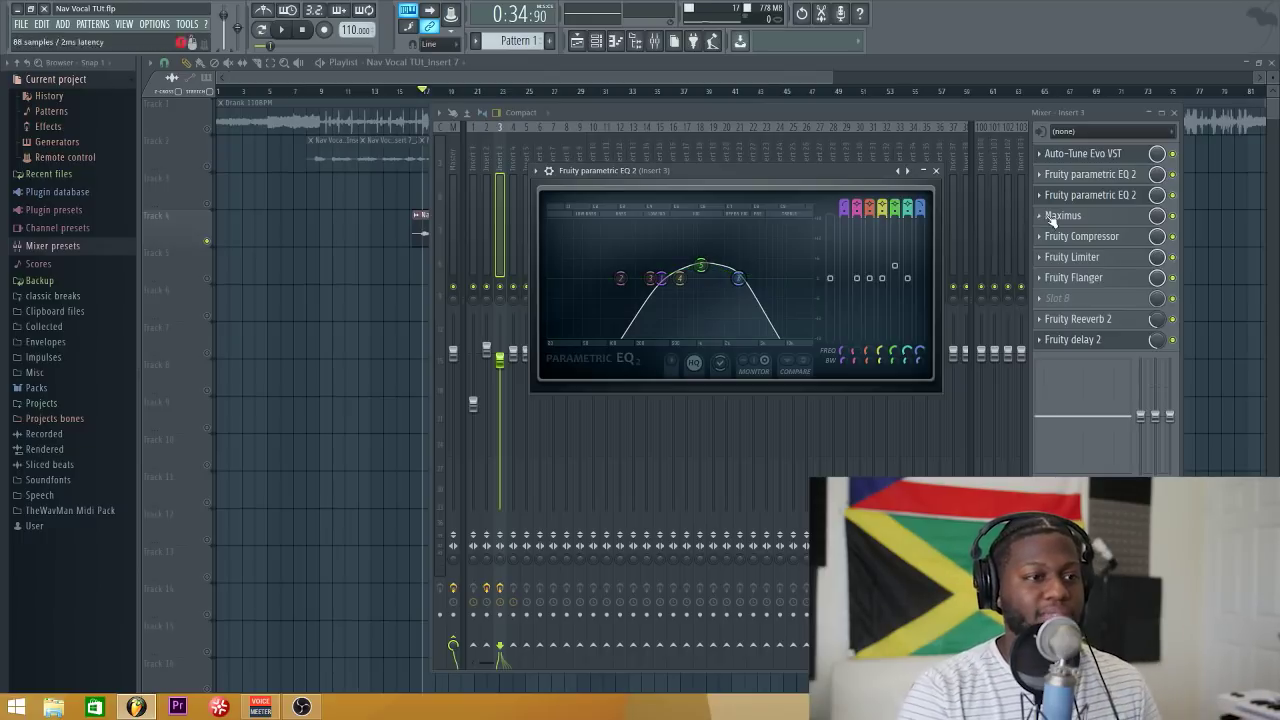
- Play the vocal through the telephone EQ, close the EQ window, and stop playback
key("space")
key("Escape")
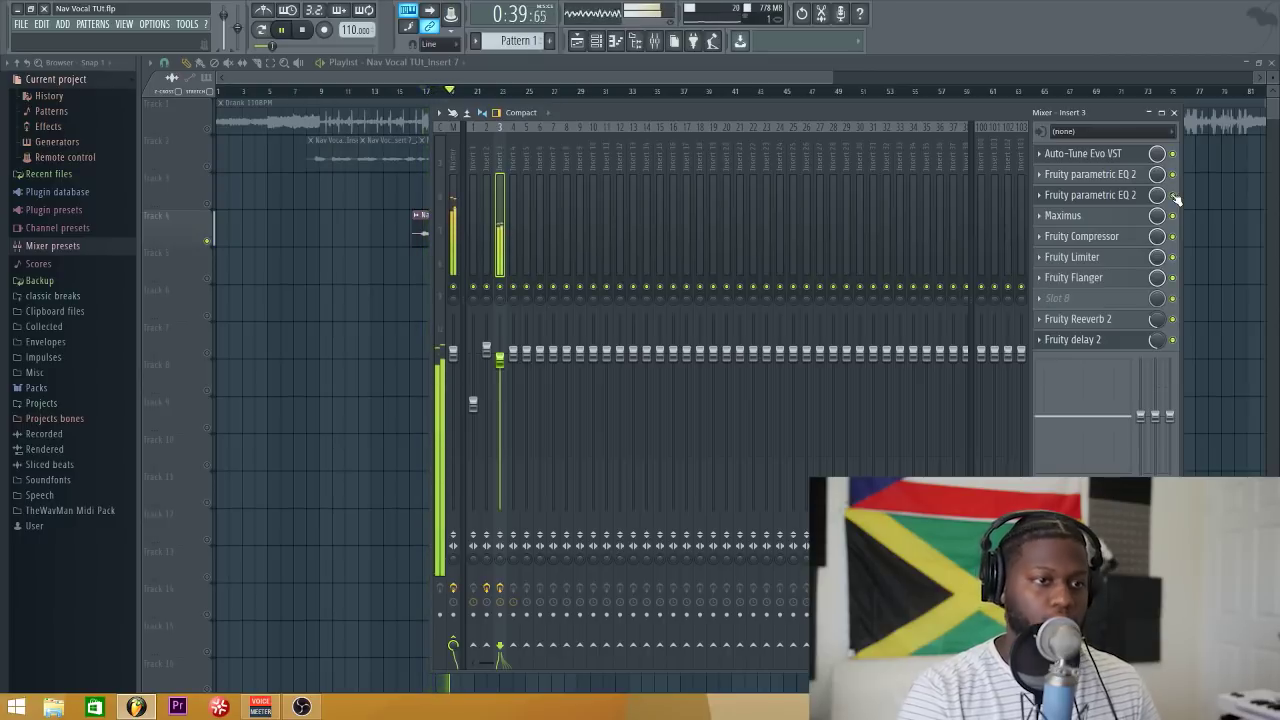
key("space")
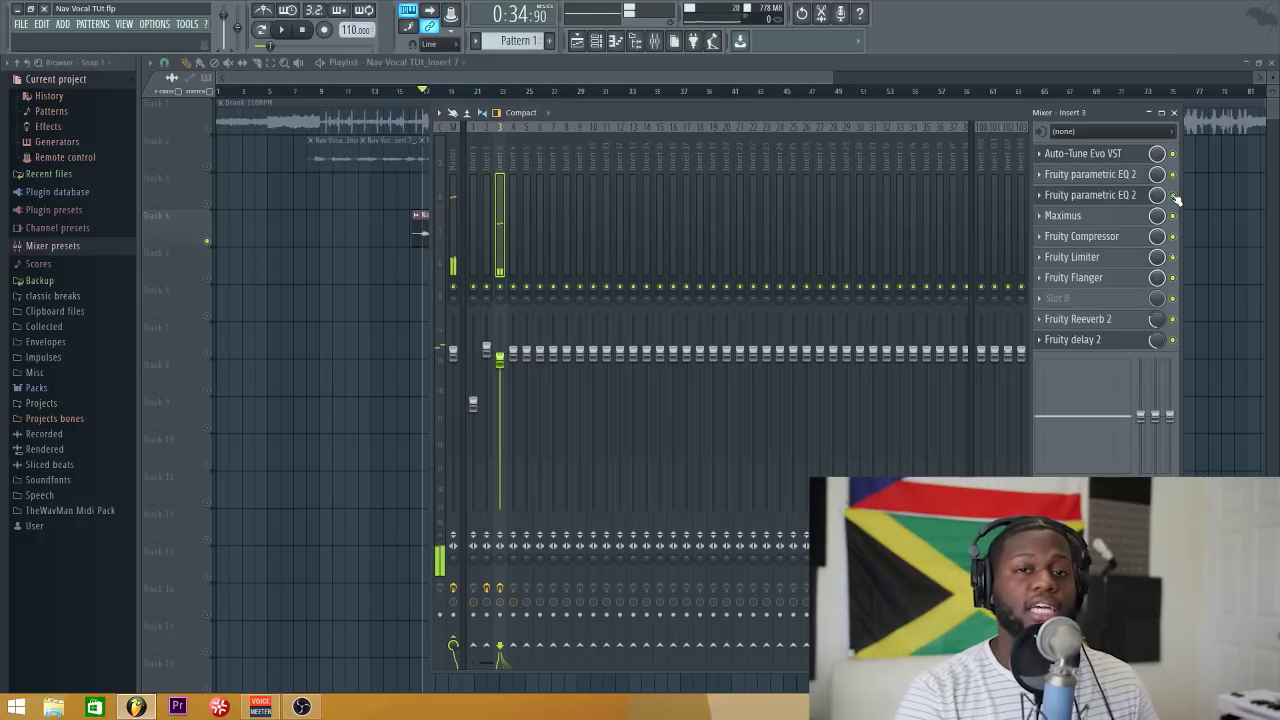